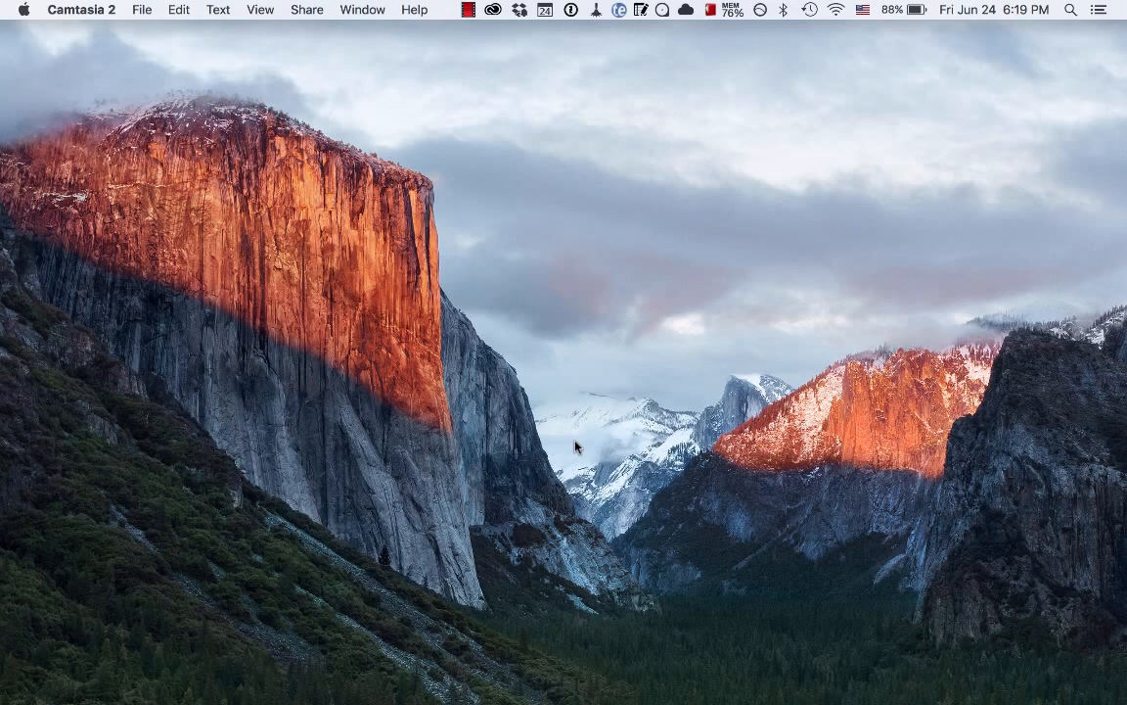
Step: Switch to Microsoft Word and look over the open doctoral proposal around page 4 and its reviewer comment
mouse_move(604, 699)
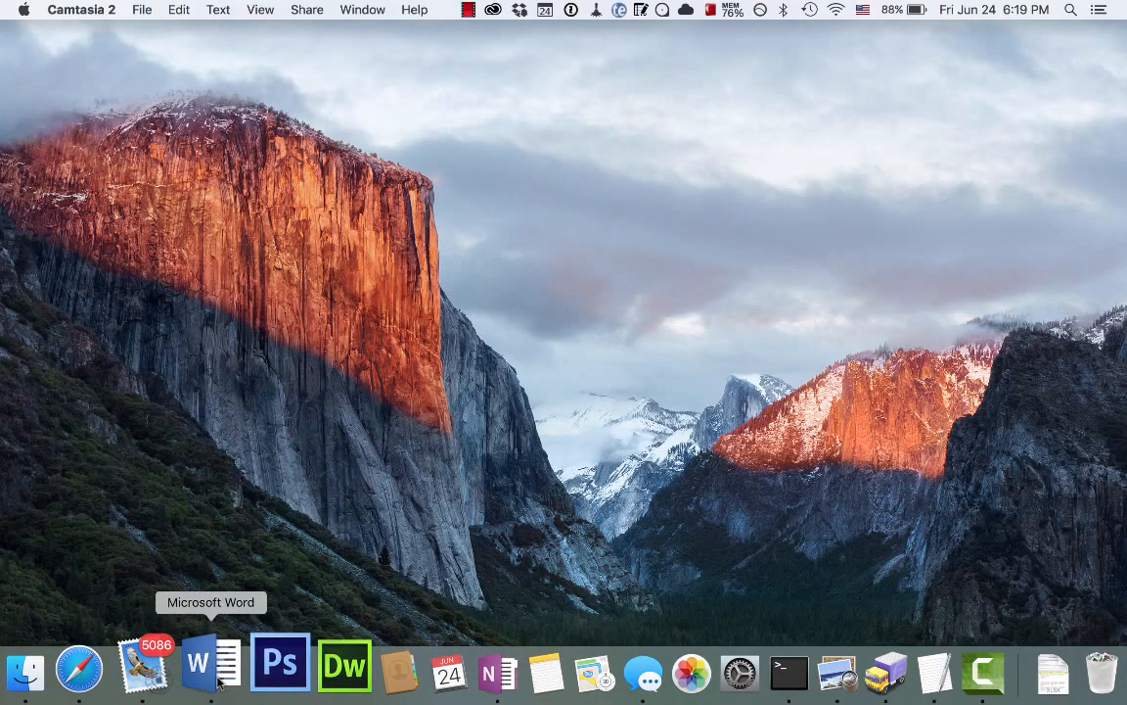
click(218, 682)
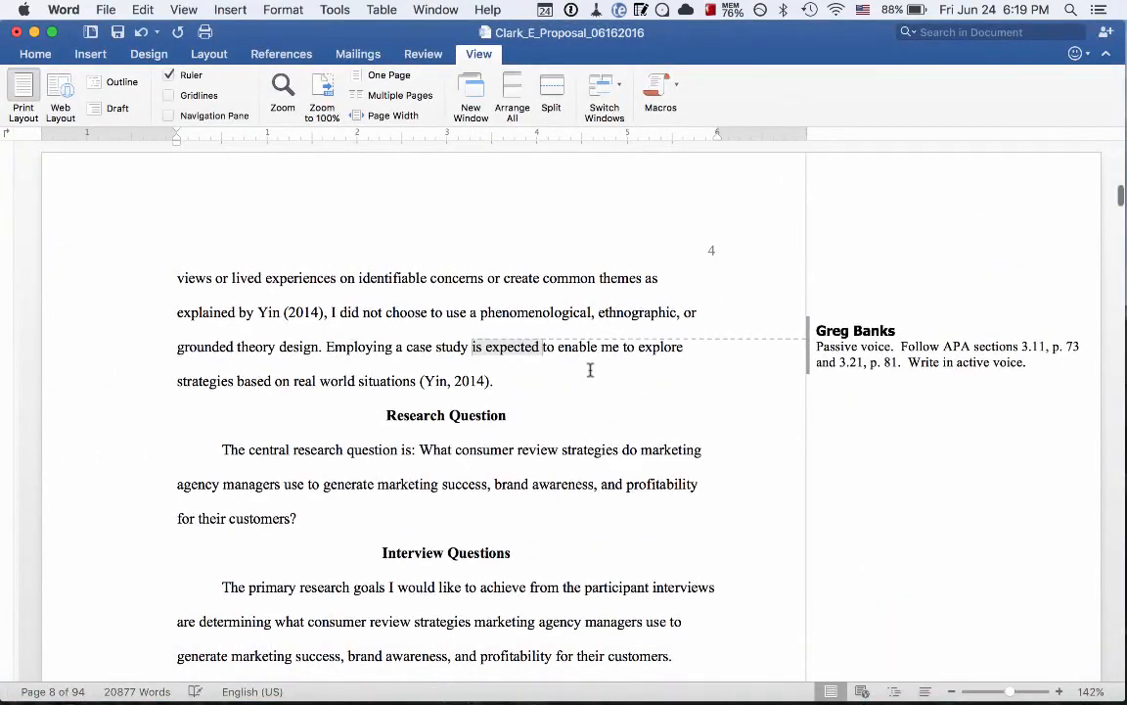
scroll(590, 370, up, 10)
scroll(590, 370, up, 5)
scroll(590, 370, down, 10)
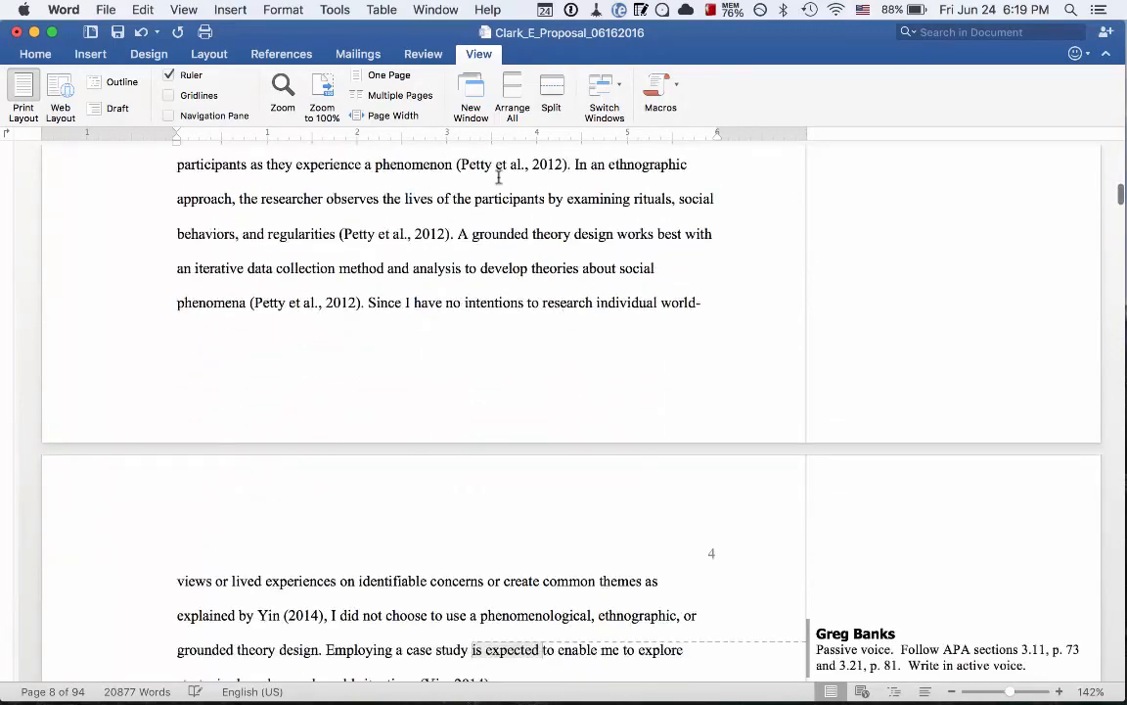
Step: Show the Reviewing pane, examine its comment summary and comment list, and hide it again
click(424, 55)
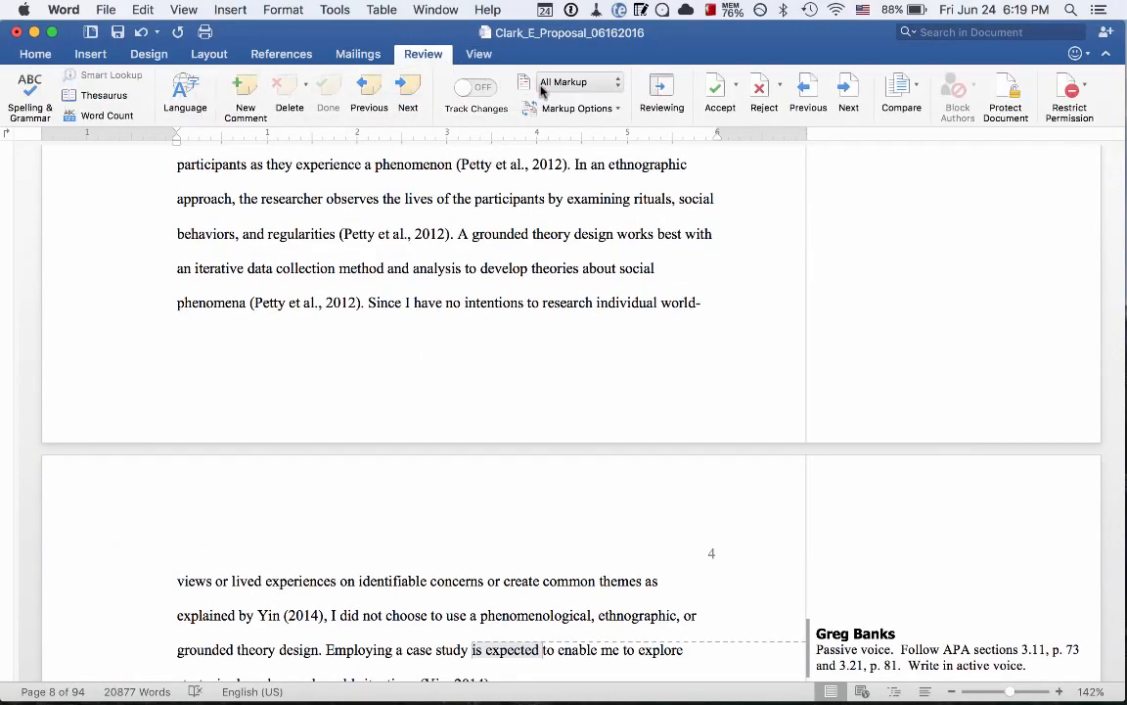
click(662, 90)
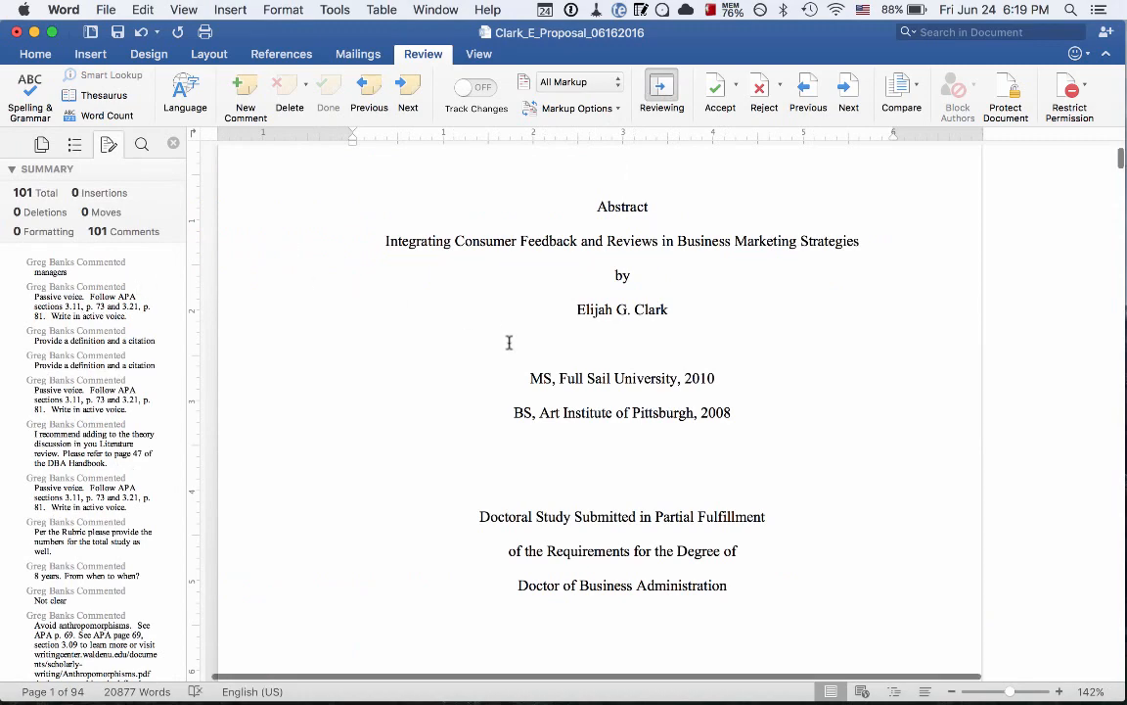
scroll(508, 339, down, 5)
scroll(145, 413, down, 4)
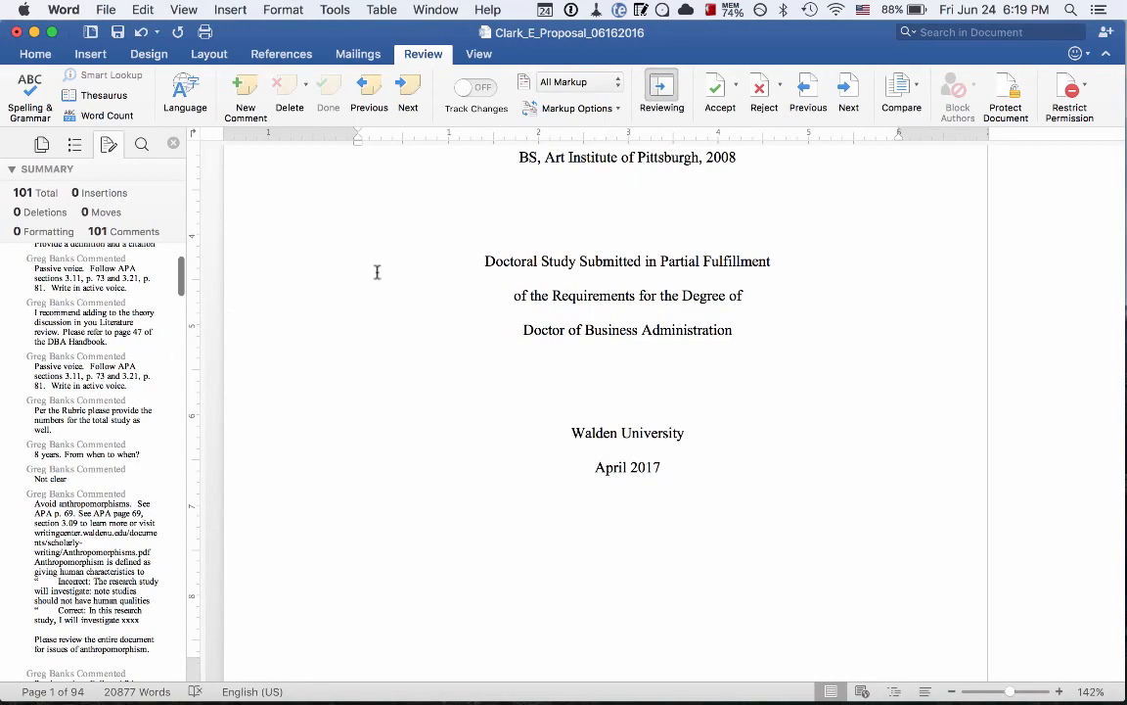
click(661, 90)
Step: Examine the reviewer comments through the proposal, focusing on the sentence "Employing a case study is expected to enable me" on page 4
scroll(618, 333, down, 20)
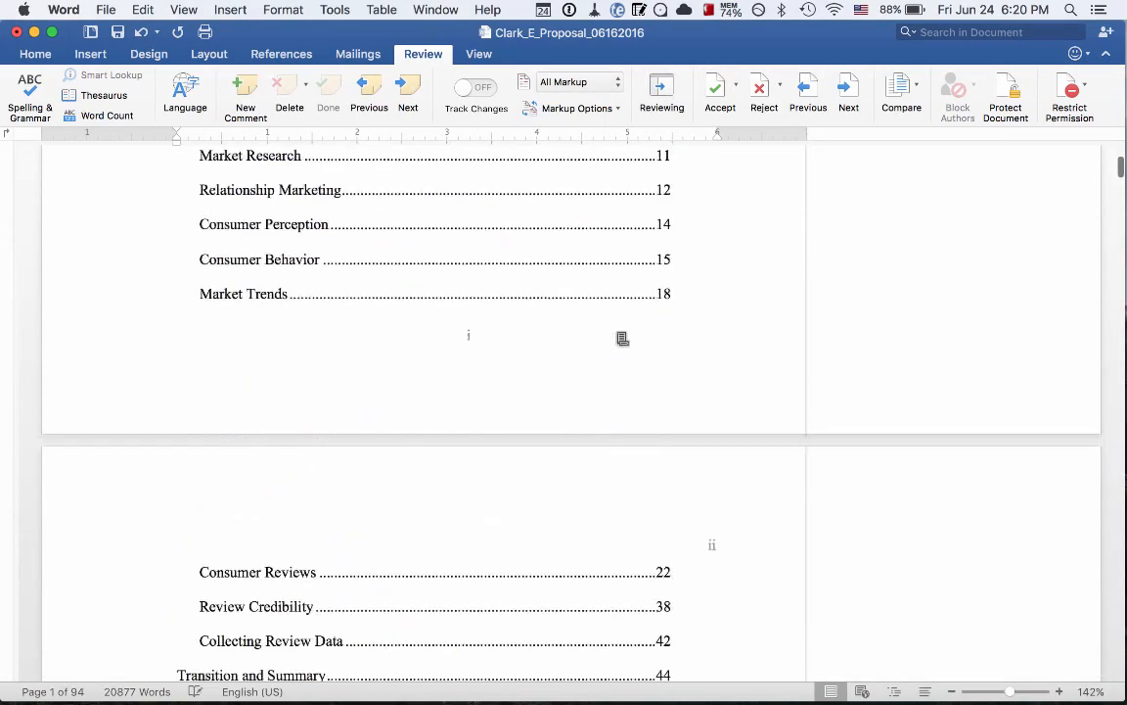
scroll(617, 296, up, 10)
scroll(617, 296, down, 6)
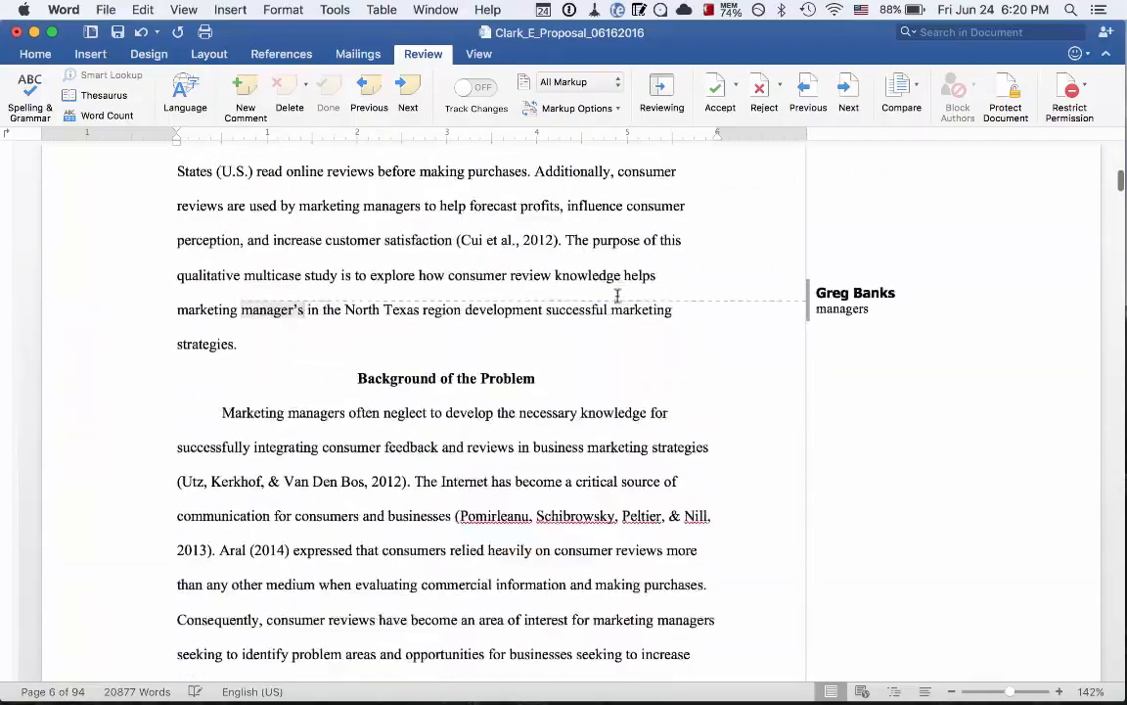
scroll(617, 296, up, 2)
scroll(618, 295, down, 15)
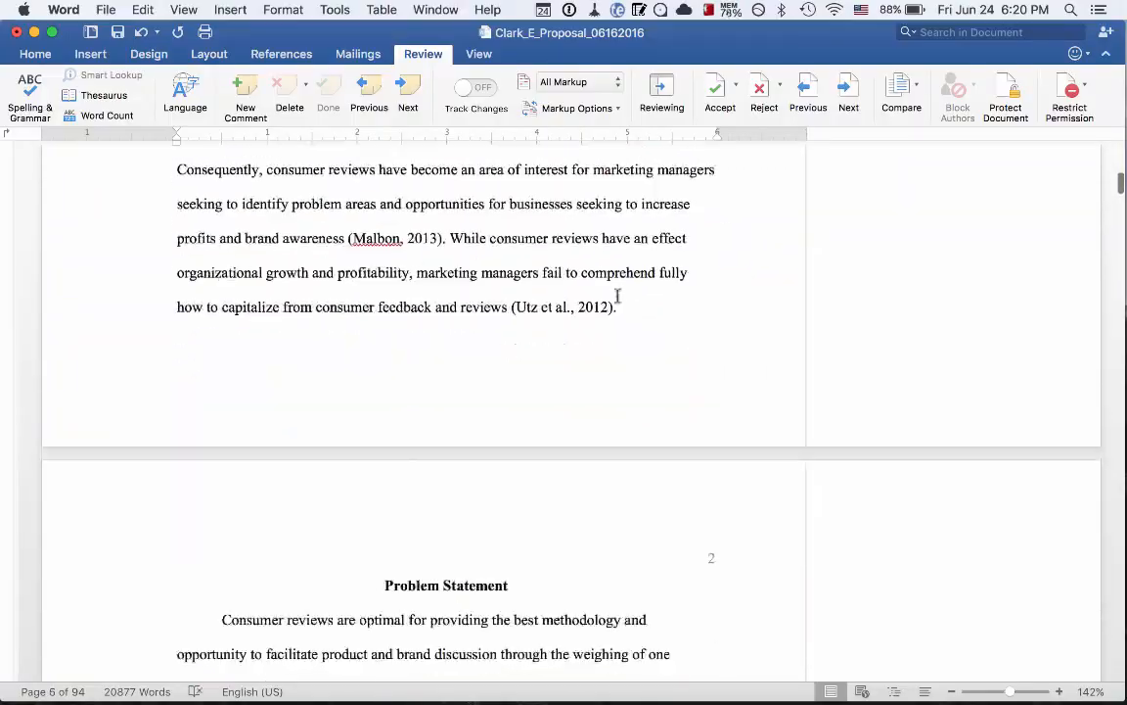
scroll(618, 297, down, 20)
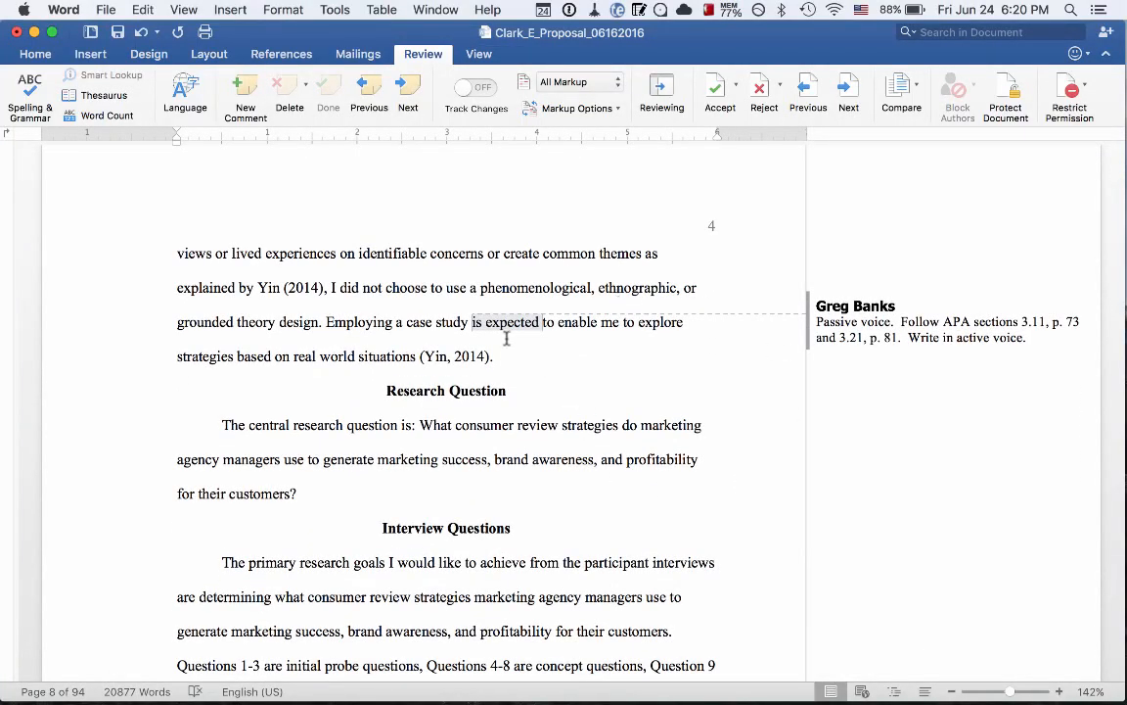
drag(328, 322, 505, 353)
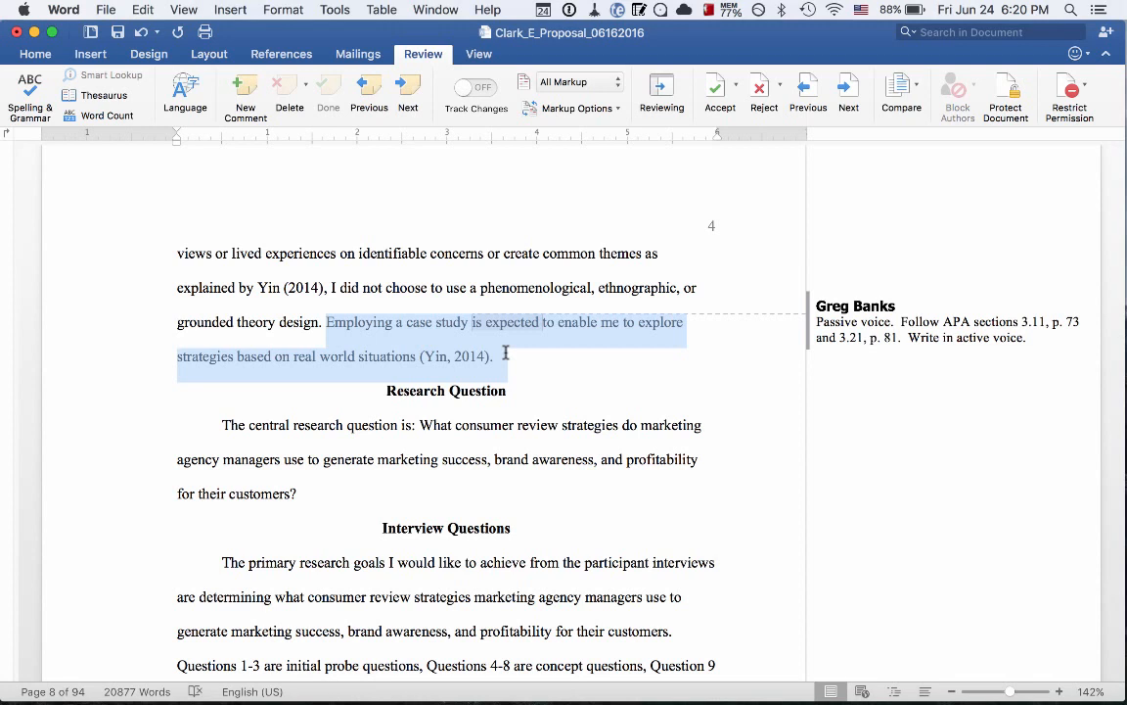
drag(505, 354, 500, 327)
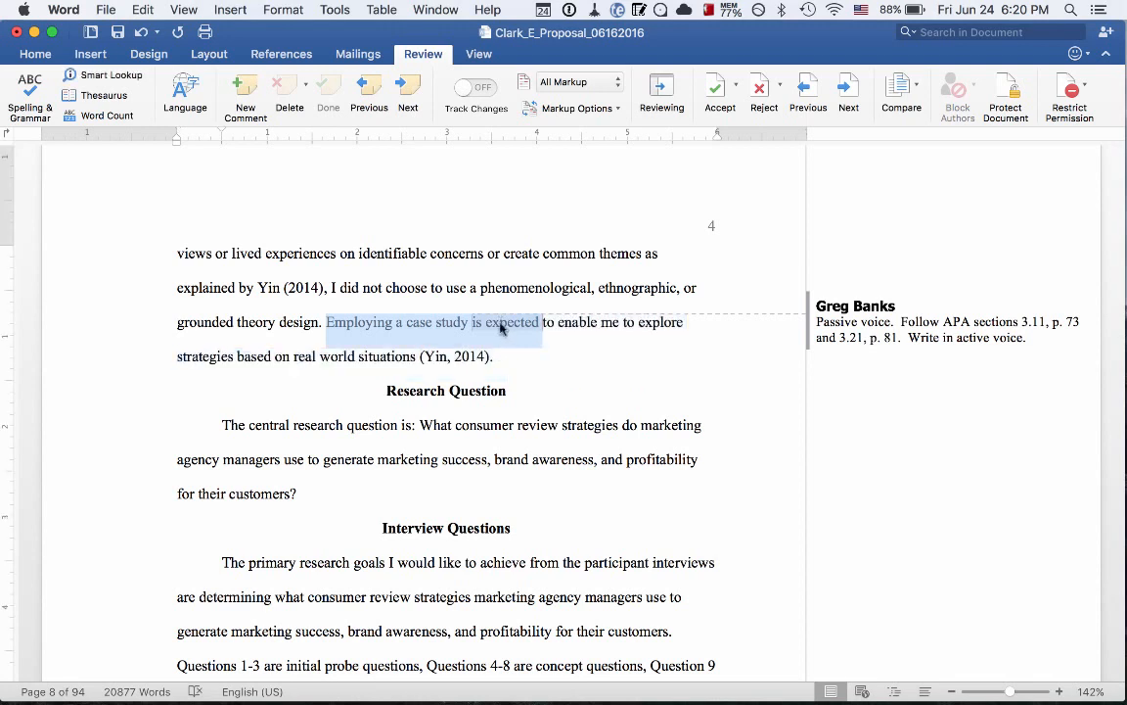
click(500, 327)
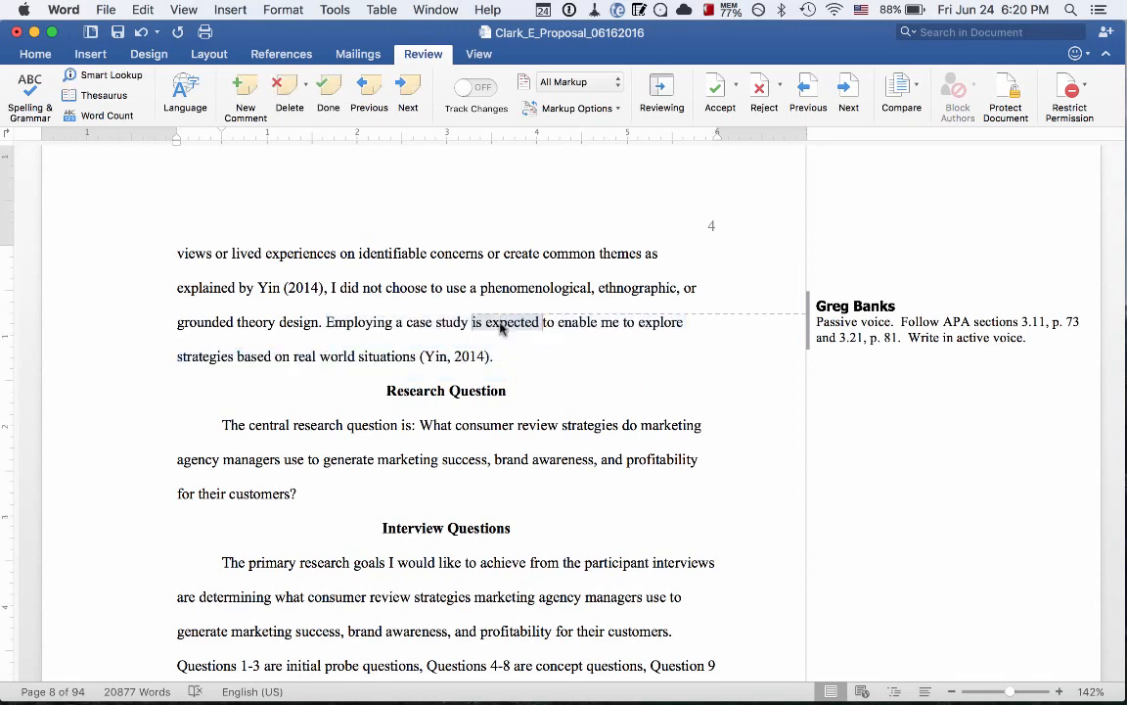
Step: Run the Matrix_Report macro and extract all of the proposal's comments to a new document
click(481, 55)
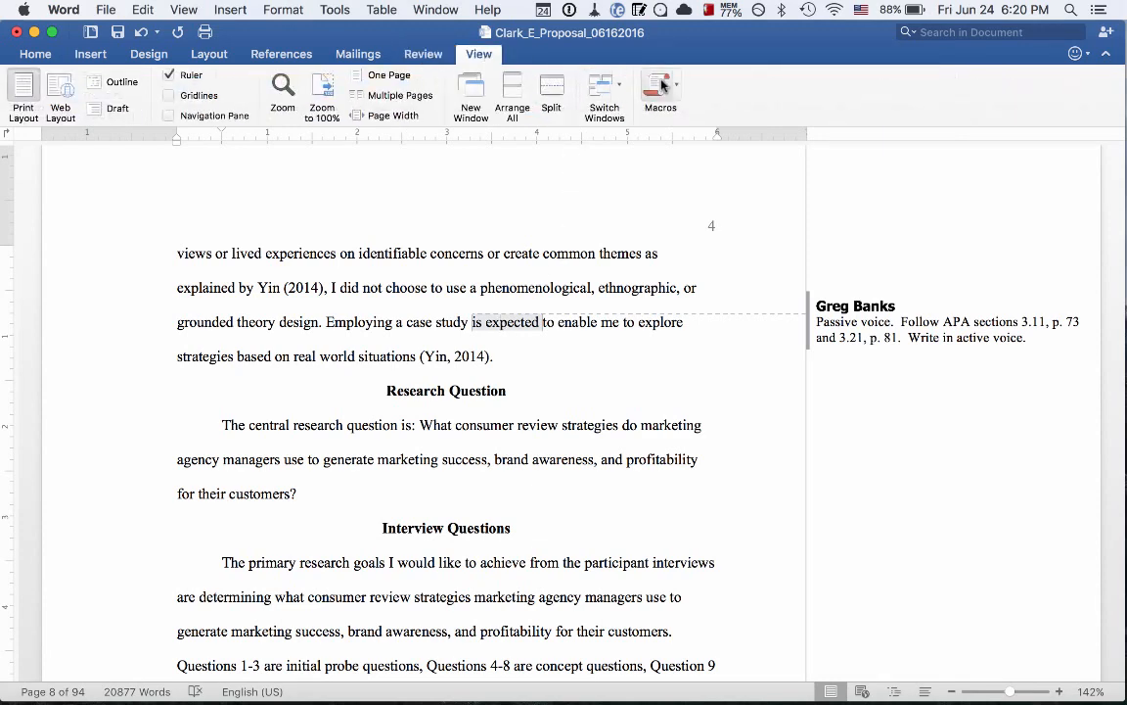
click(661, 86)
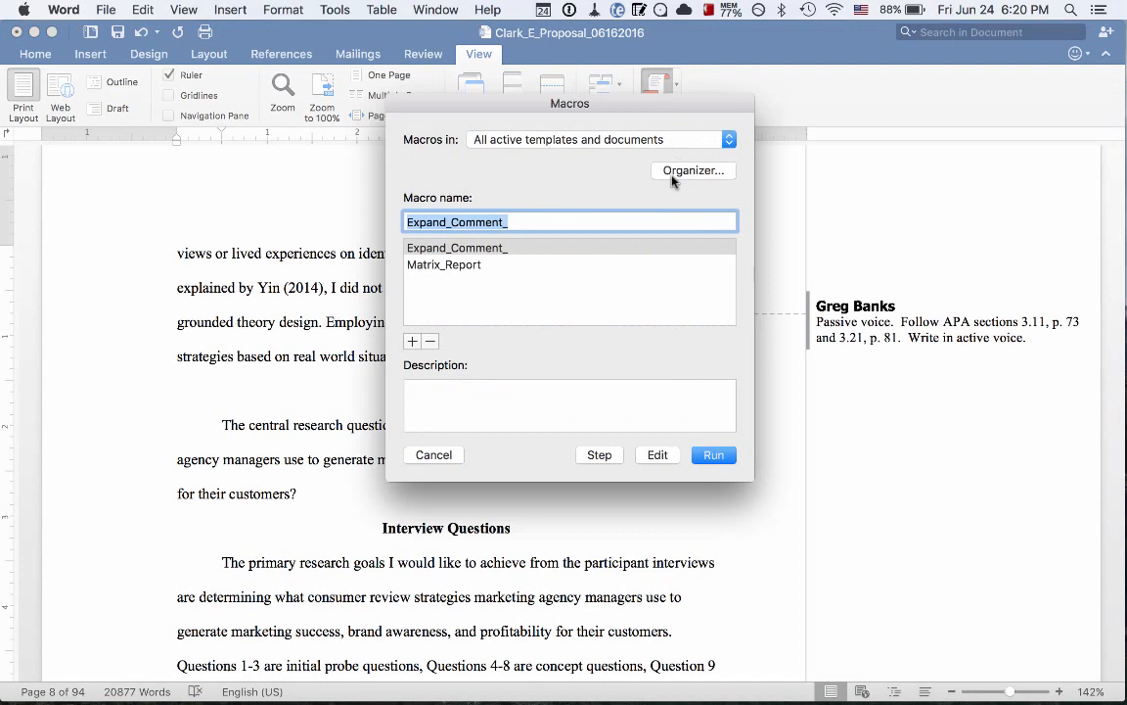
click(464, 265)
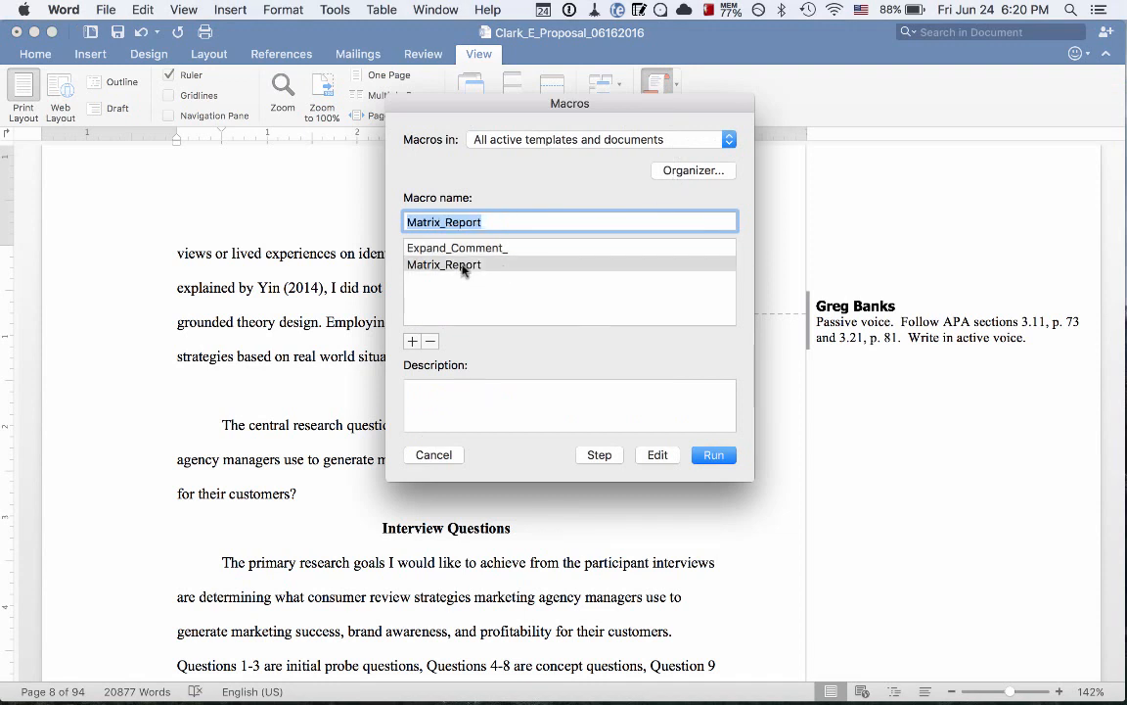
double_click(463, 265)
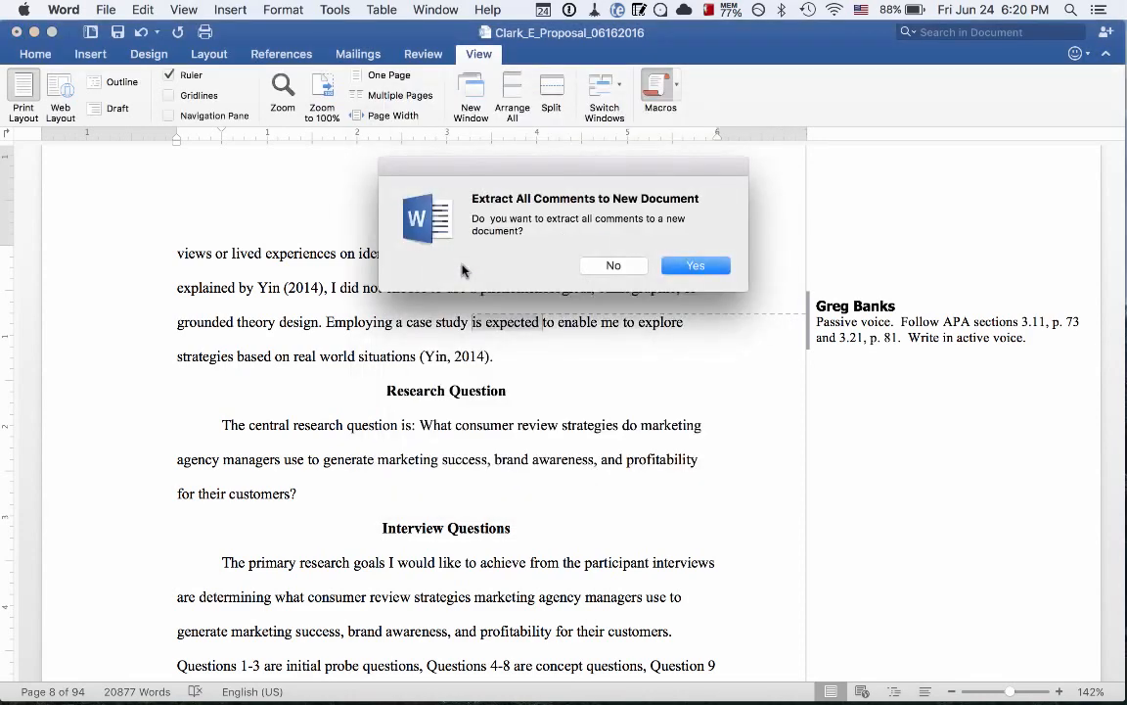
key(Return)
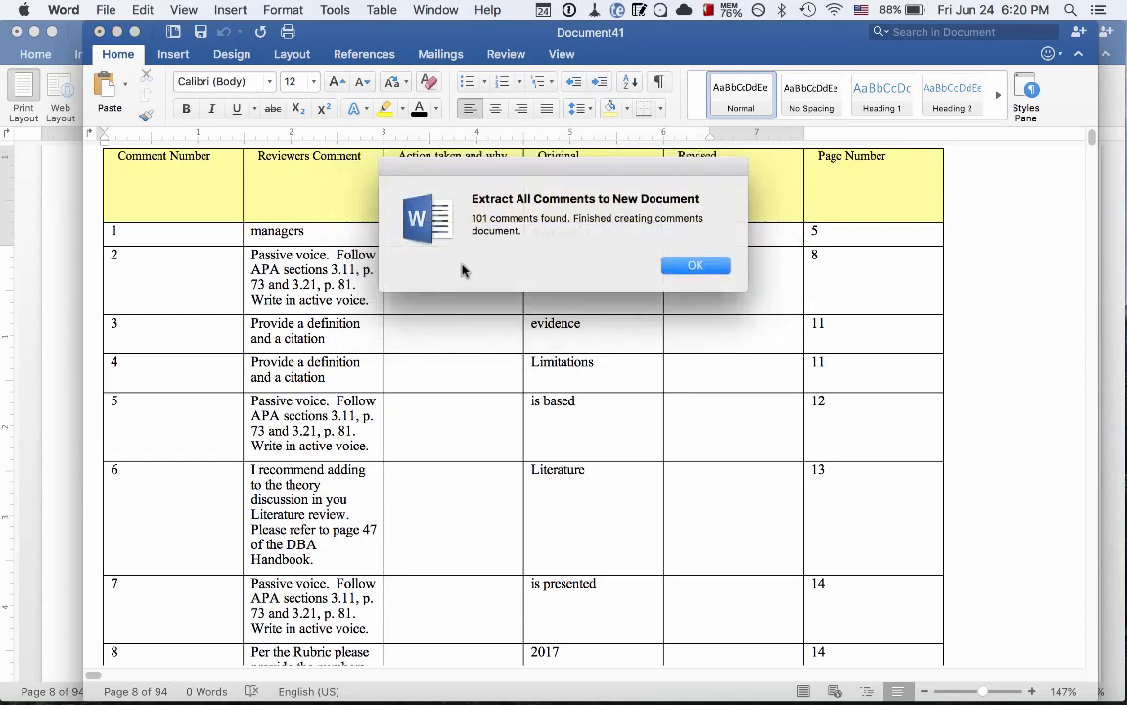
click(697, 266)
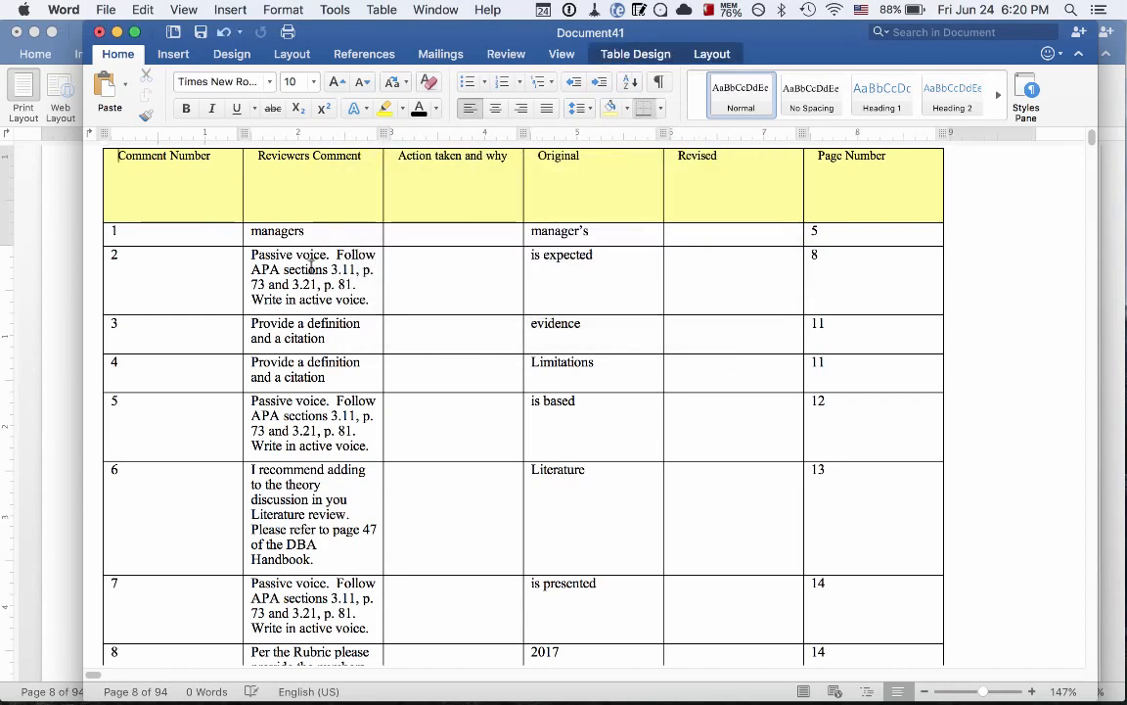
Step: Look through the extracted comments table and close its document without saving
scroll(311, 265, down, 3)
scroll(312, 264, down, 10)
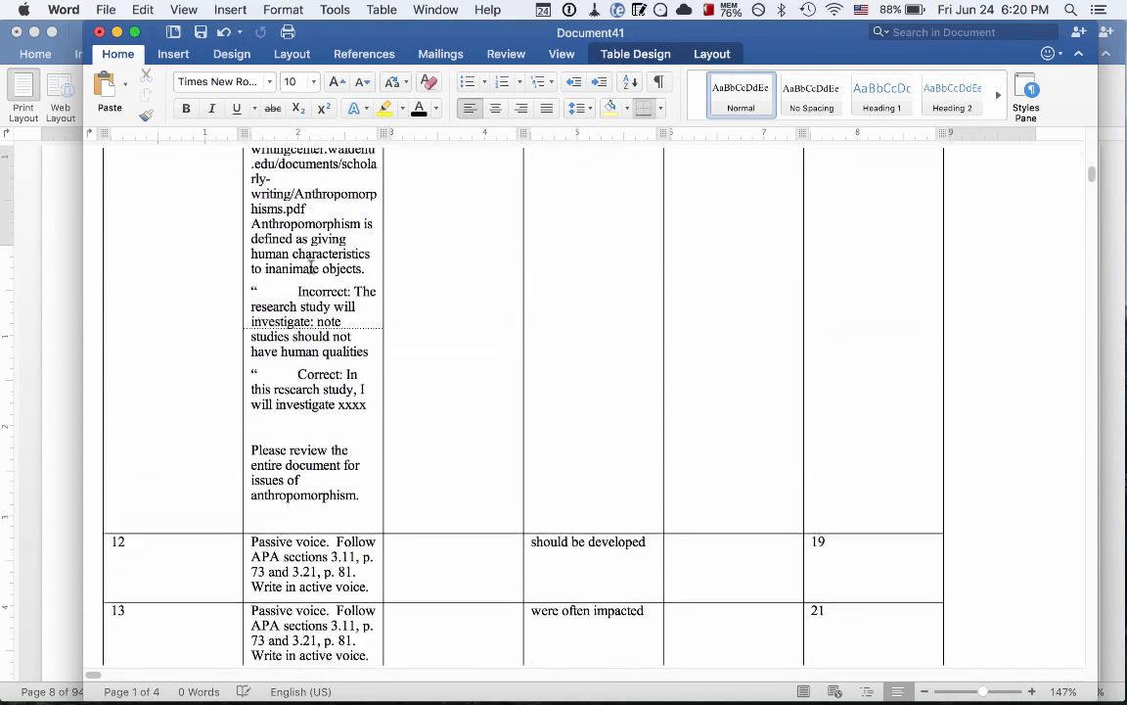
scroll(248, 180, up, 15)
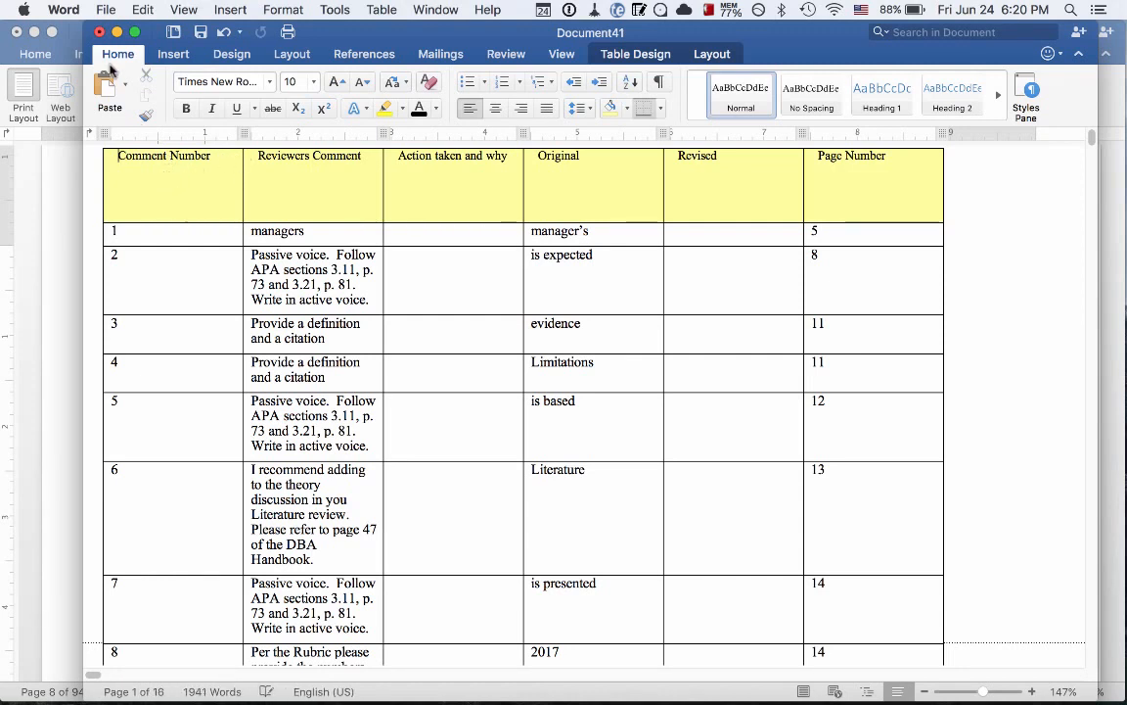
click(99, 32)
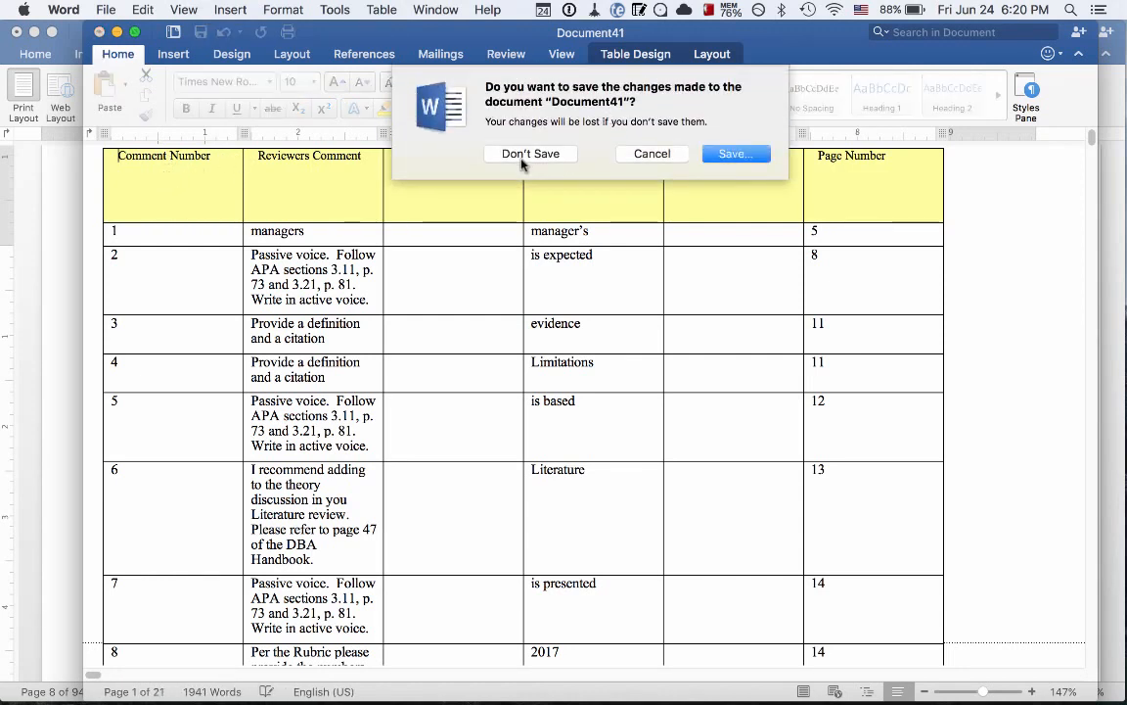
click(524, 154)
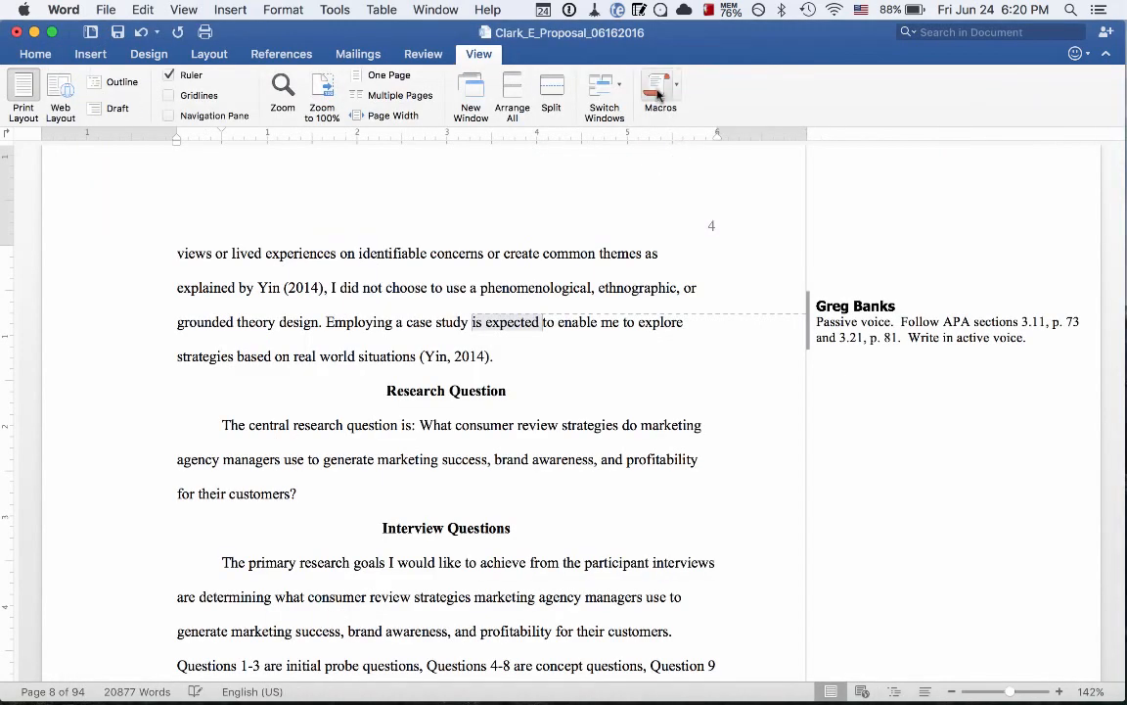
Step: Run the Matrix_Report macro on the proposal again, extracting all comments to another new document
click(658, 88)
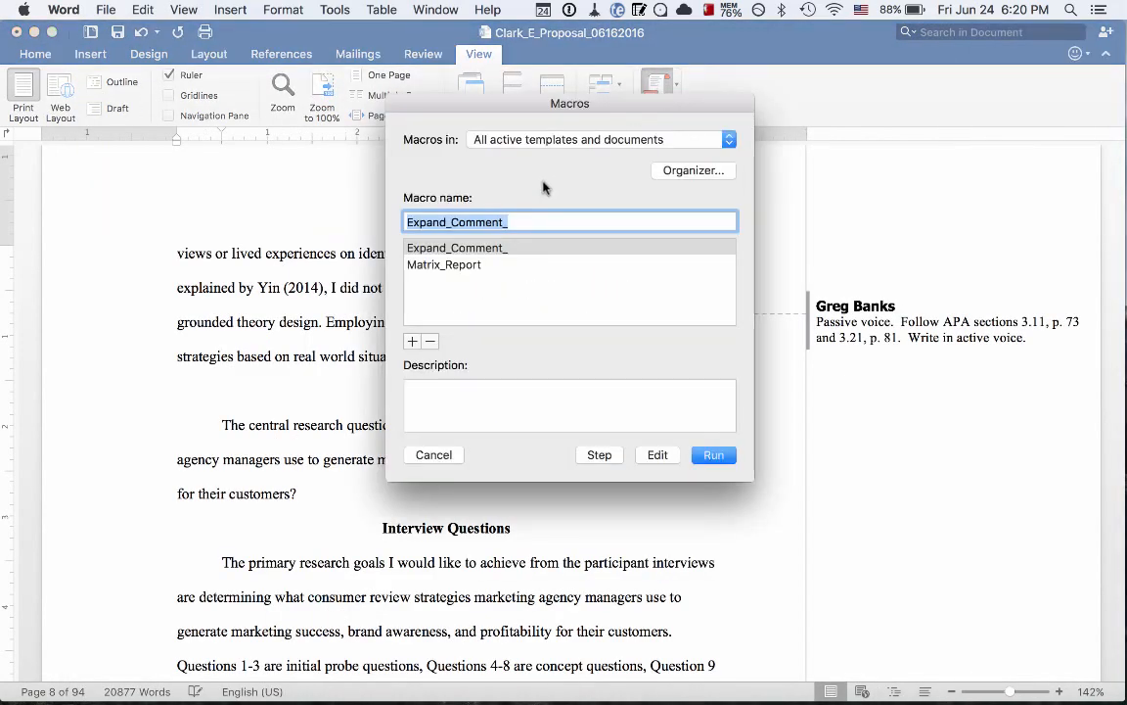
double_click(456, 264)
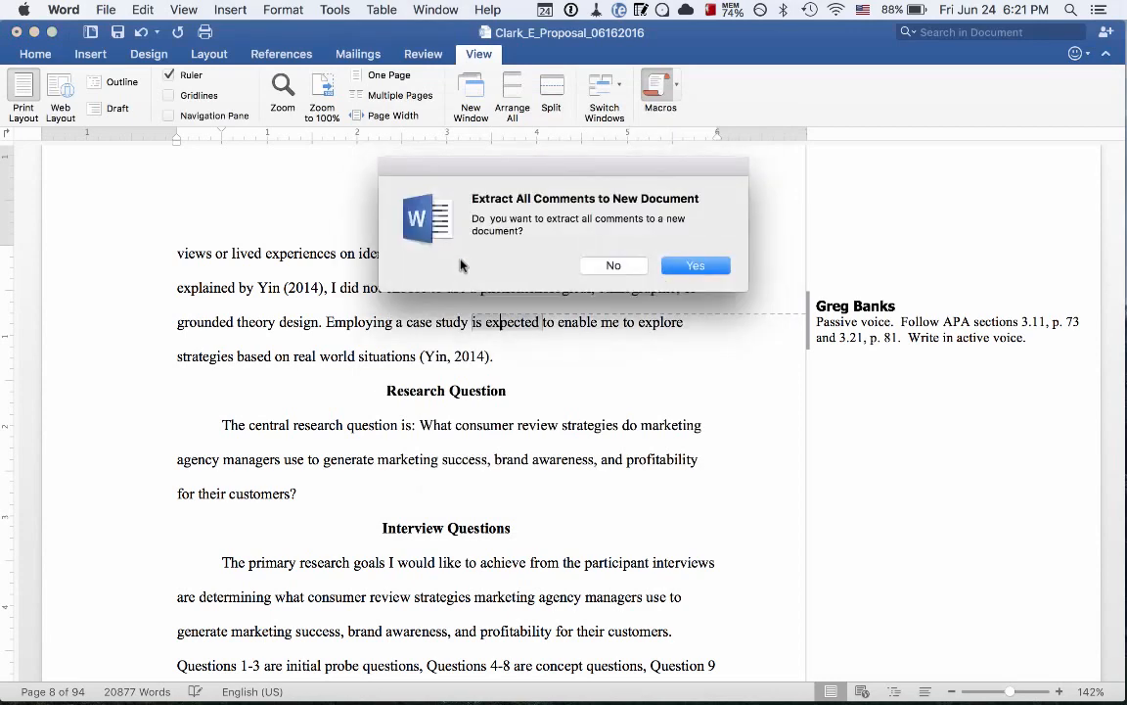
key(Return)
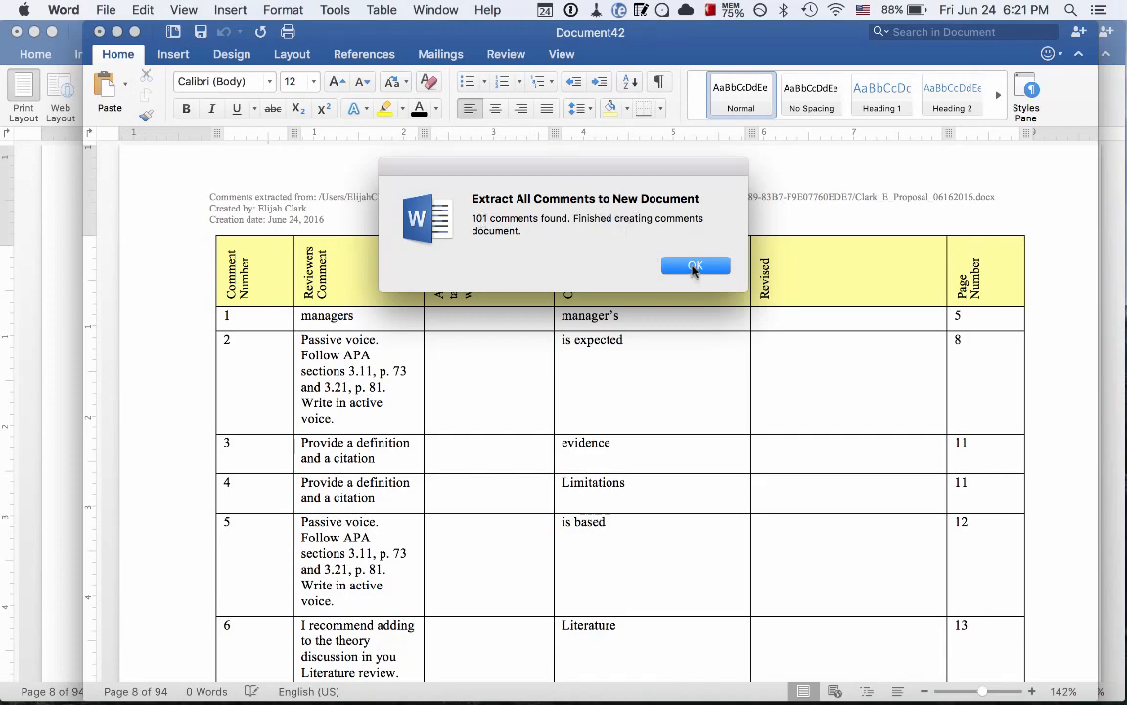
click(694, 266)
Step: Look through the extracted comments table from the first row to the last and return to its beginning
scroll(618, 419, down, 15)
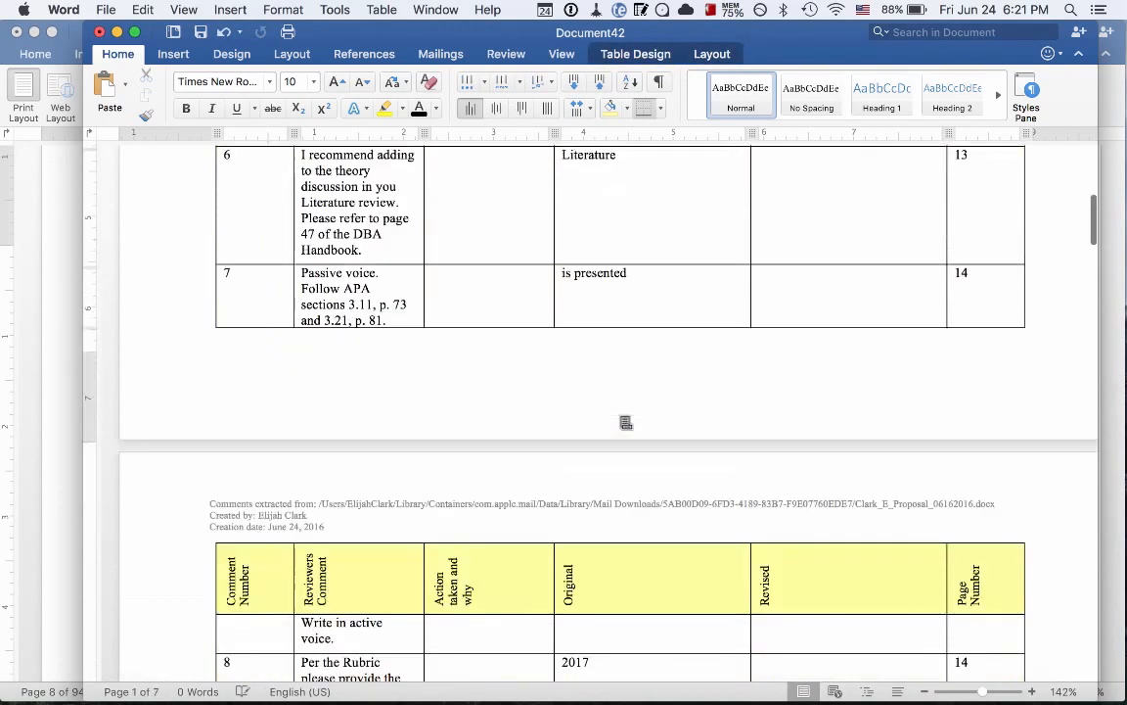
scroll(622, 419, down, 20)
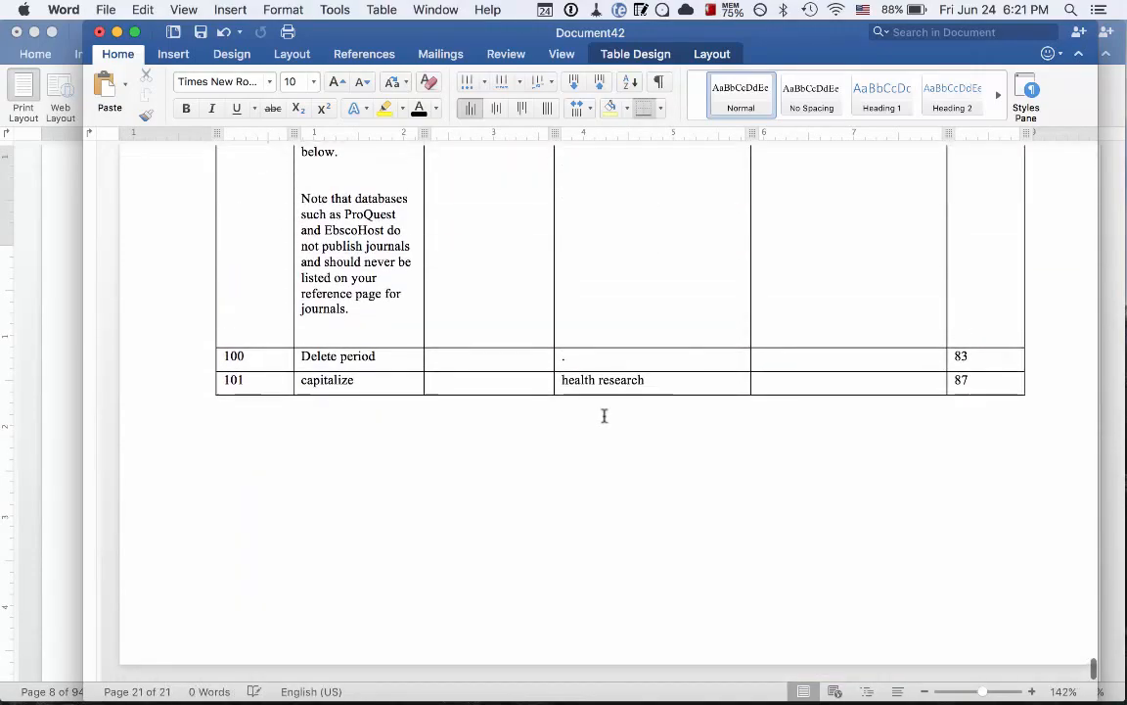
scroll(358, 345, up, 20)
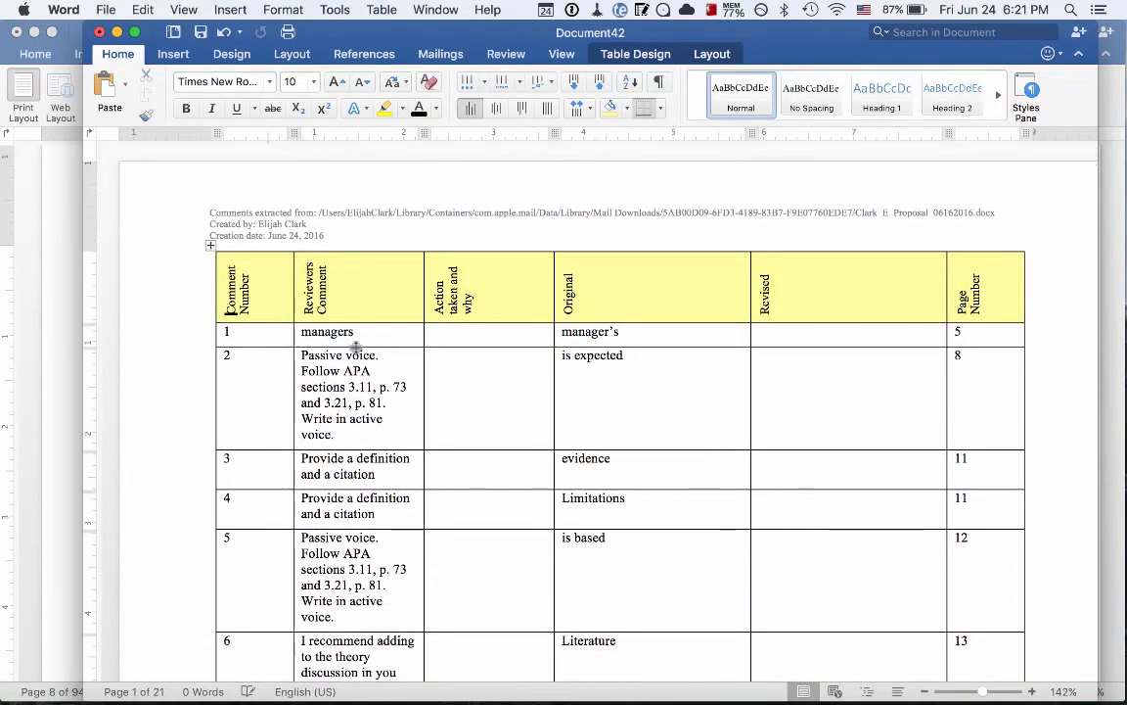
Step: Examine the reviewer's comment and original text in row 2, and place the cursor in its "Action taken and why" cell
triple_click(319, 364)
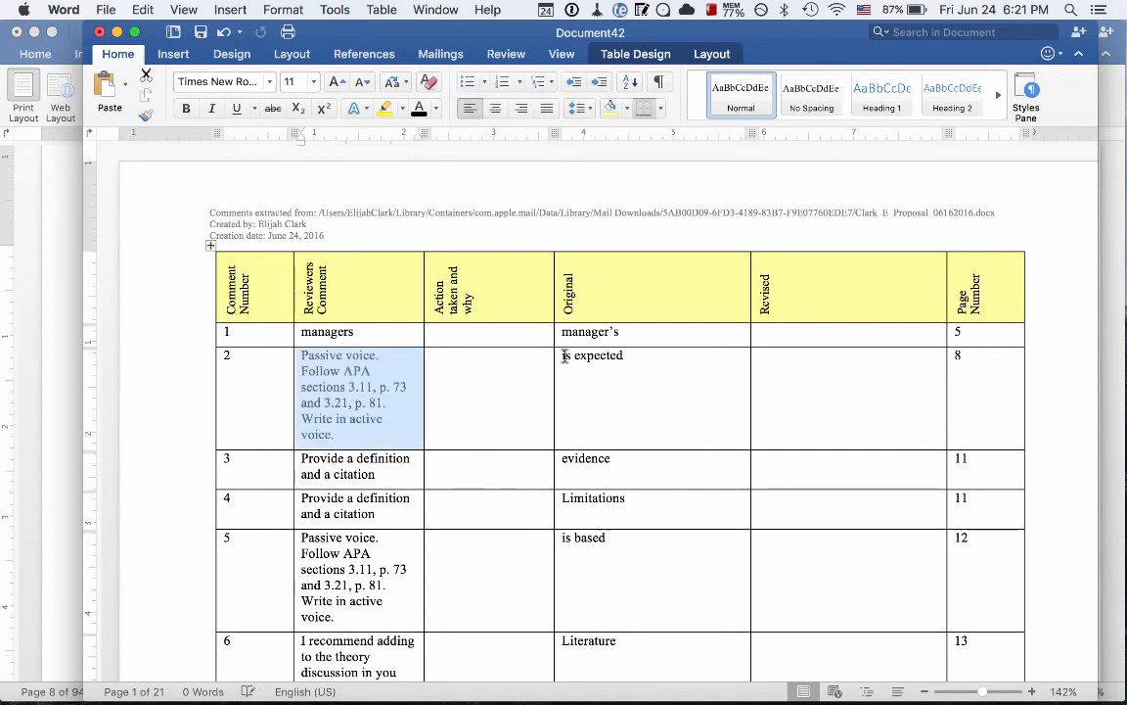
double_click(595, 358)
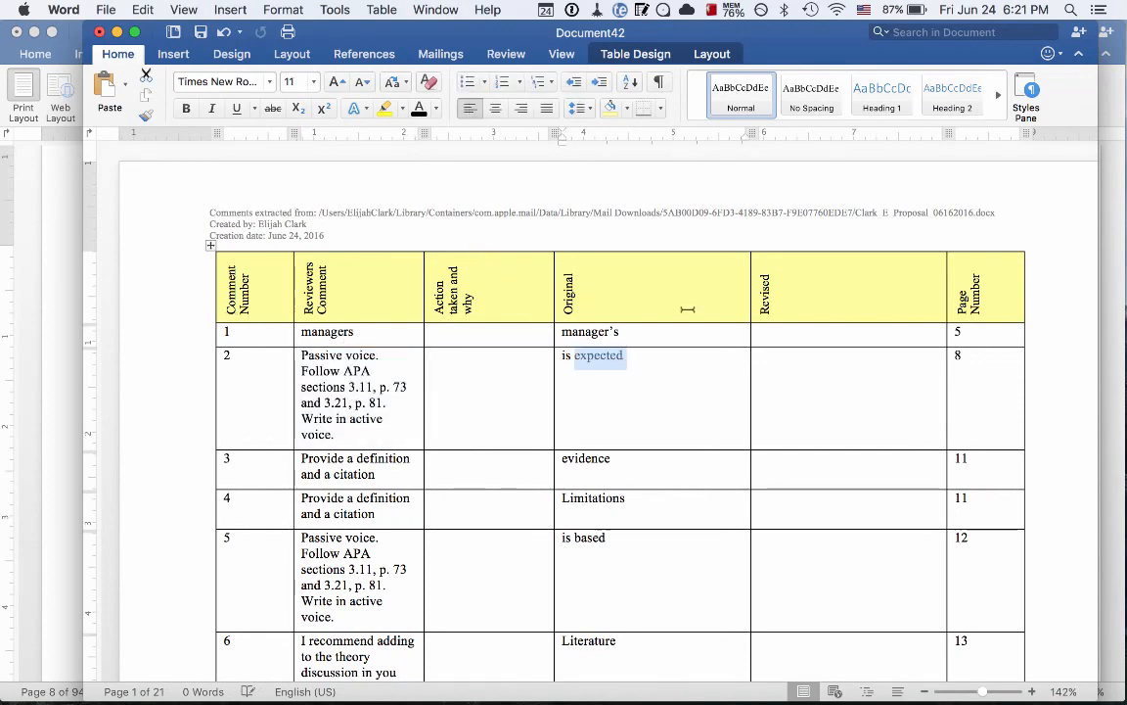
mouse_move(792, 45)
mouse_down()
mouse_move(794, 504)
mouse_move(806, 385)
mouse_move(798, 364)
mouse_move(804, 405)
mouse_move(812, 360)
mouse_move(757, 133)
mouse_move(783, 59)
mouse_up()
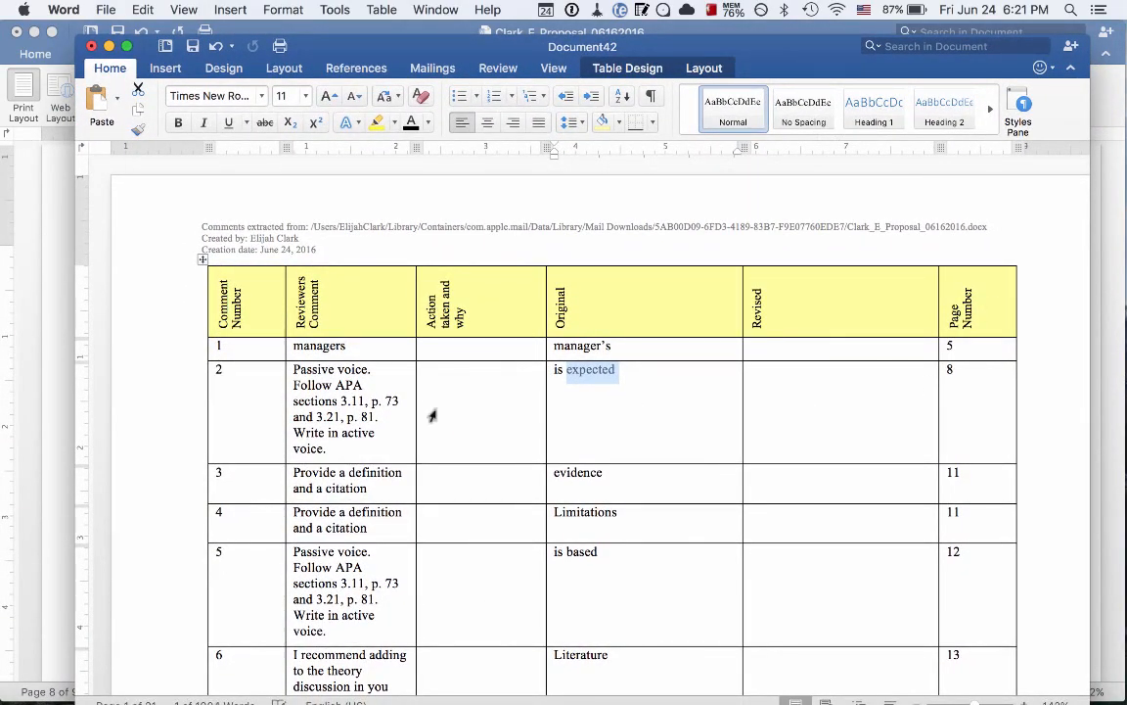
triple_click(360, 400)
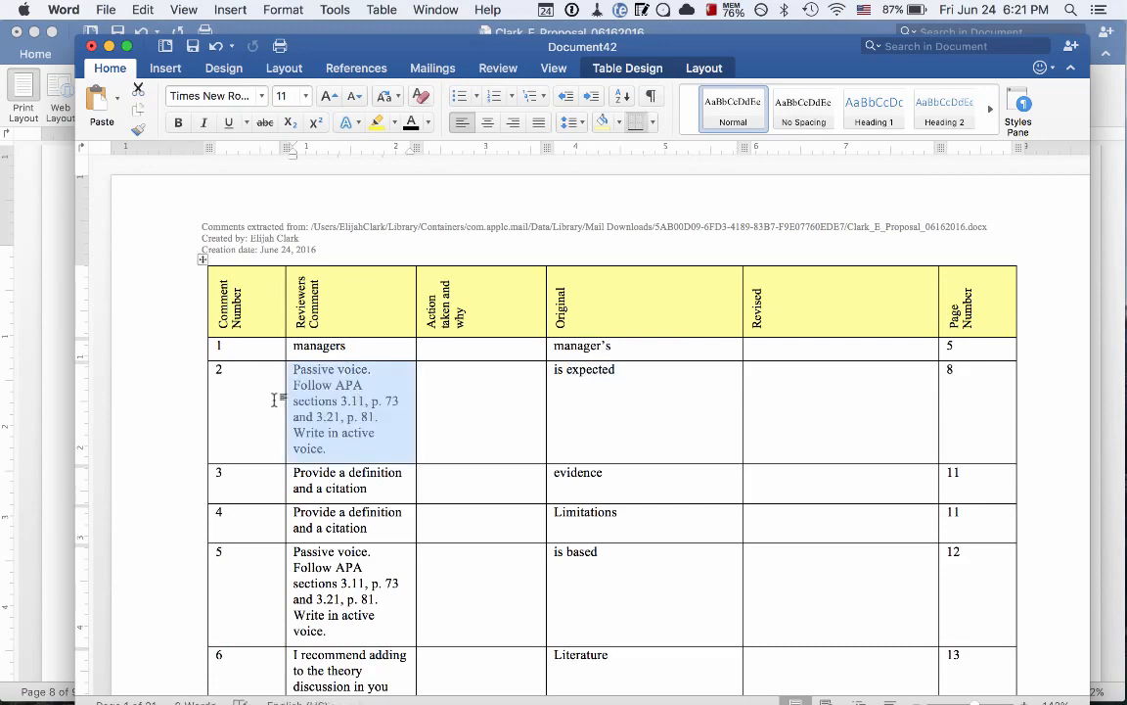
scroll(265, 495, down, 5)
scroll(259, 501, up, 5)
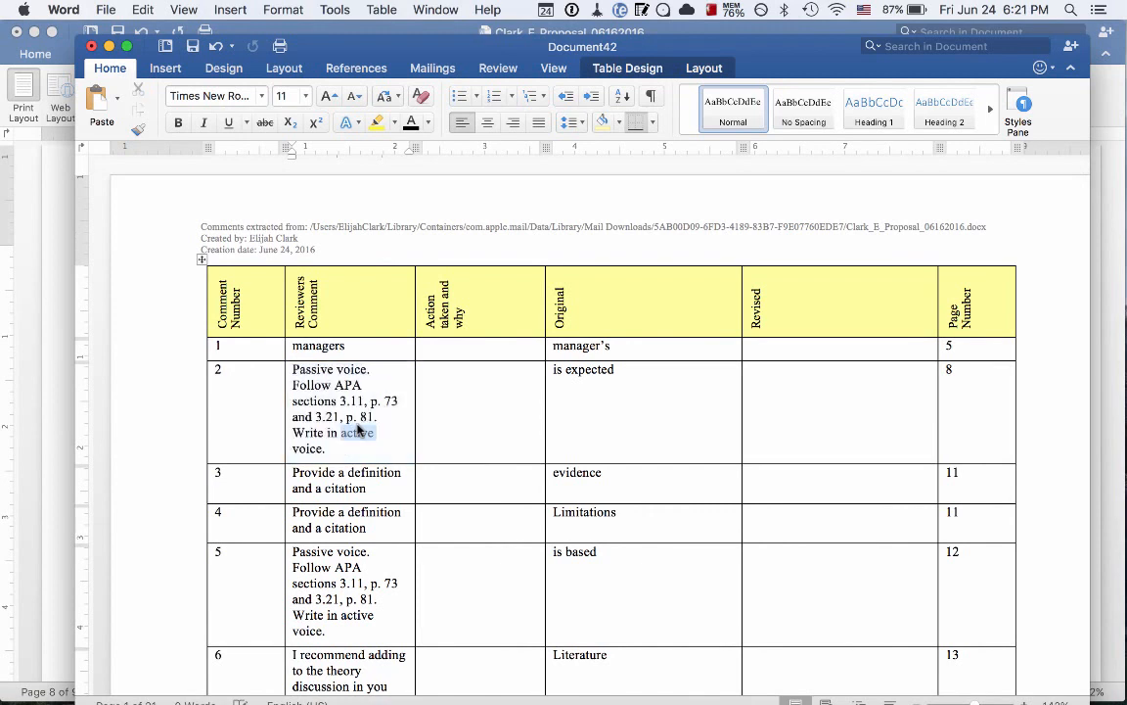
click(487, 406)
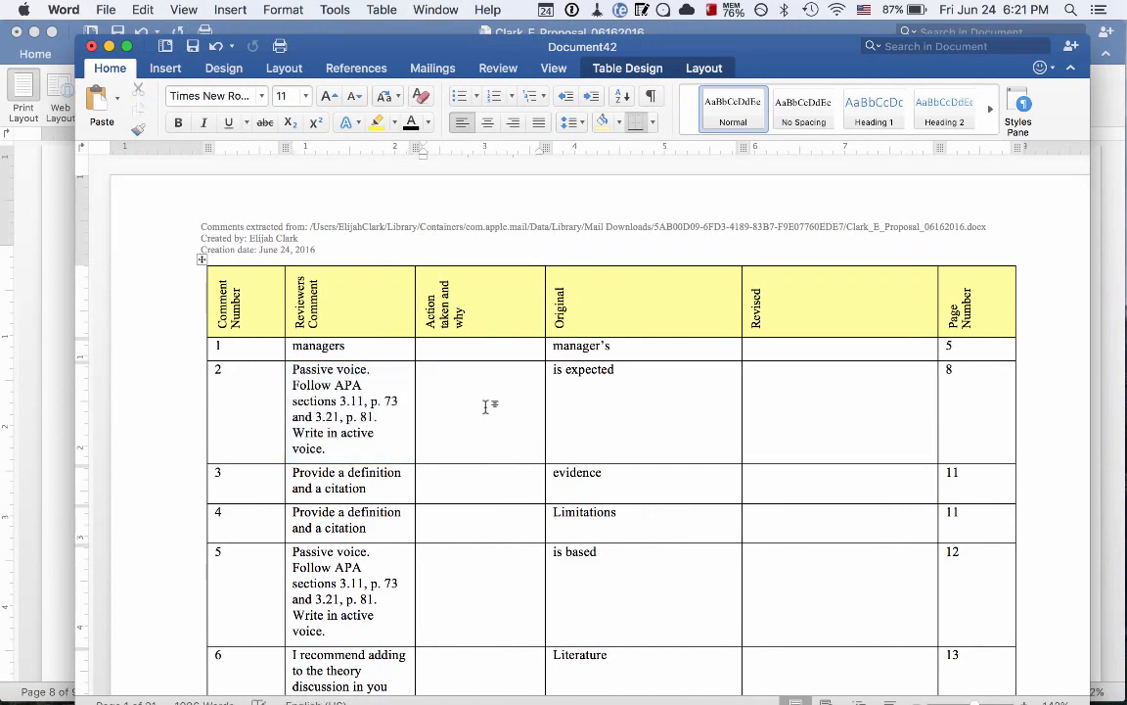
Step: Examine the short original text of comment 2 and its matching "Revised" cell in the extracted comments table
triple_click(609, 416)
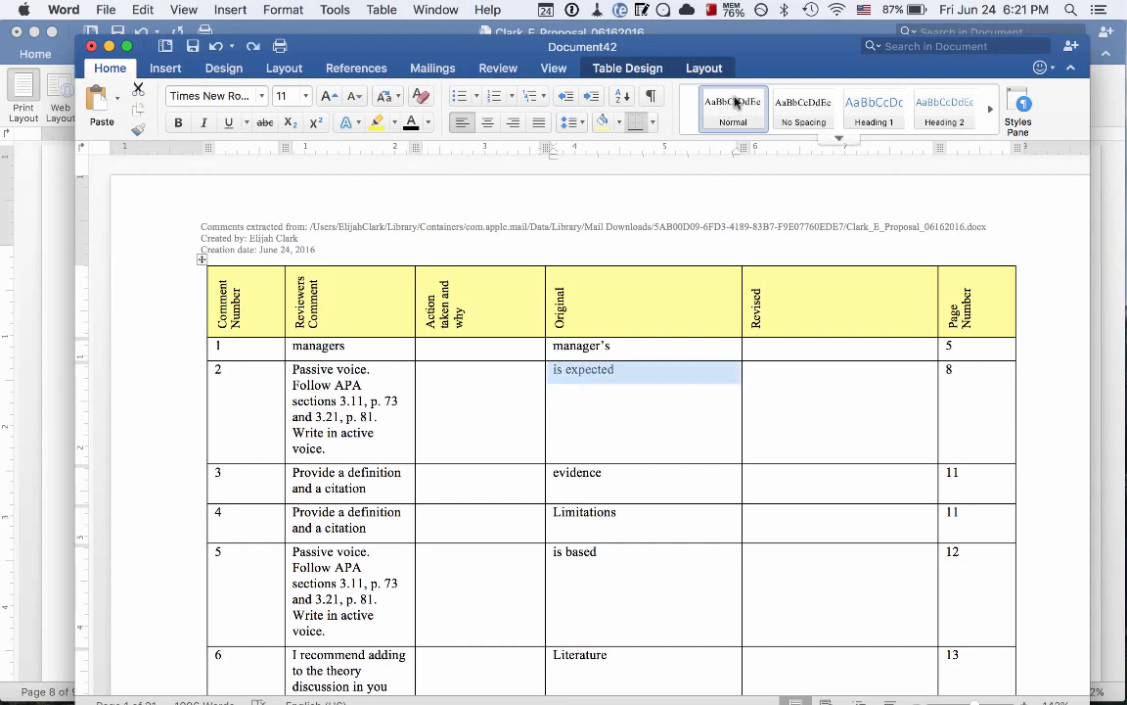
mouse_move(766, 47)
mouse_down()
mouse_move(747, 406)
mouse_move(761, 288)
mouse_move(763, 34)
mouse_move(764, 57)
mouse_up()
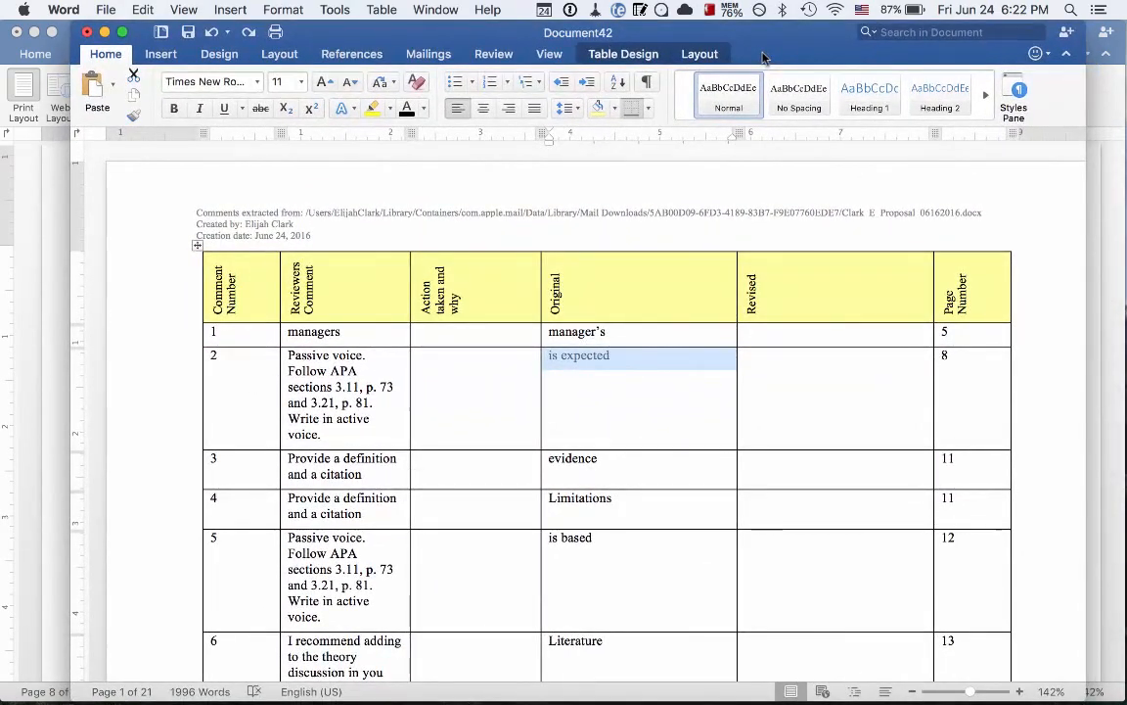
click(838, 390)
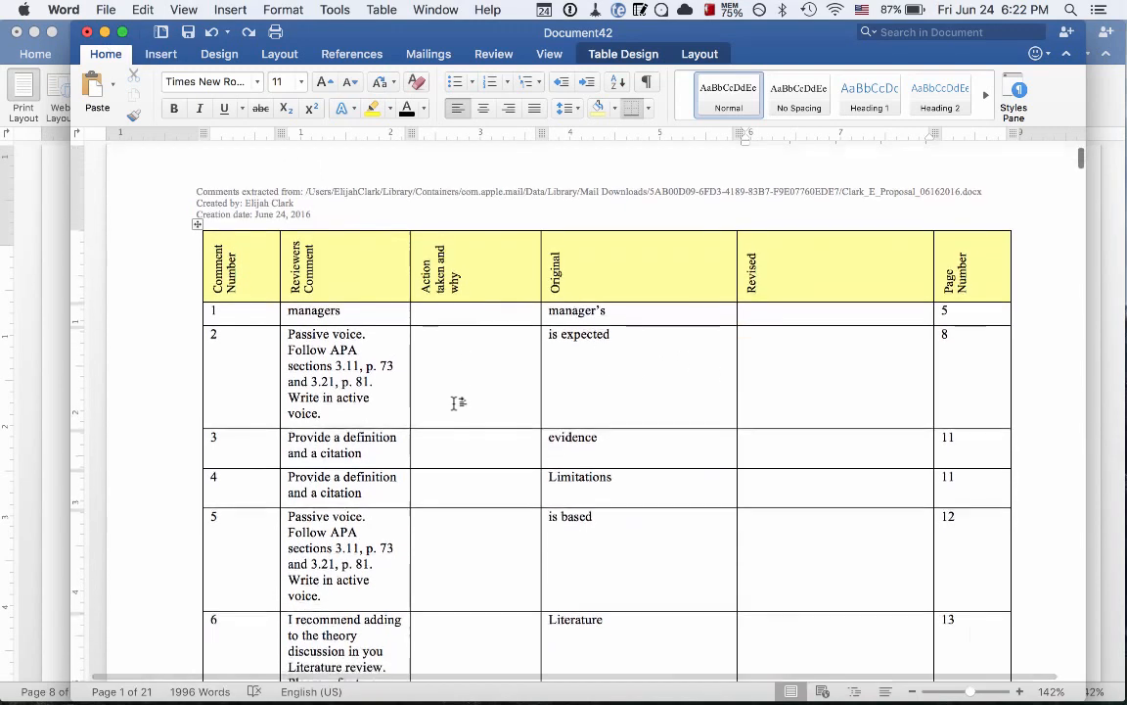
scroll(453, 397, down, 2)
drag(621, 335, 546, 334)
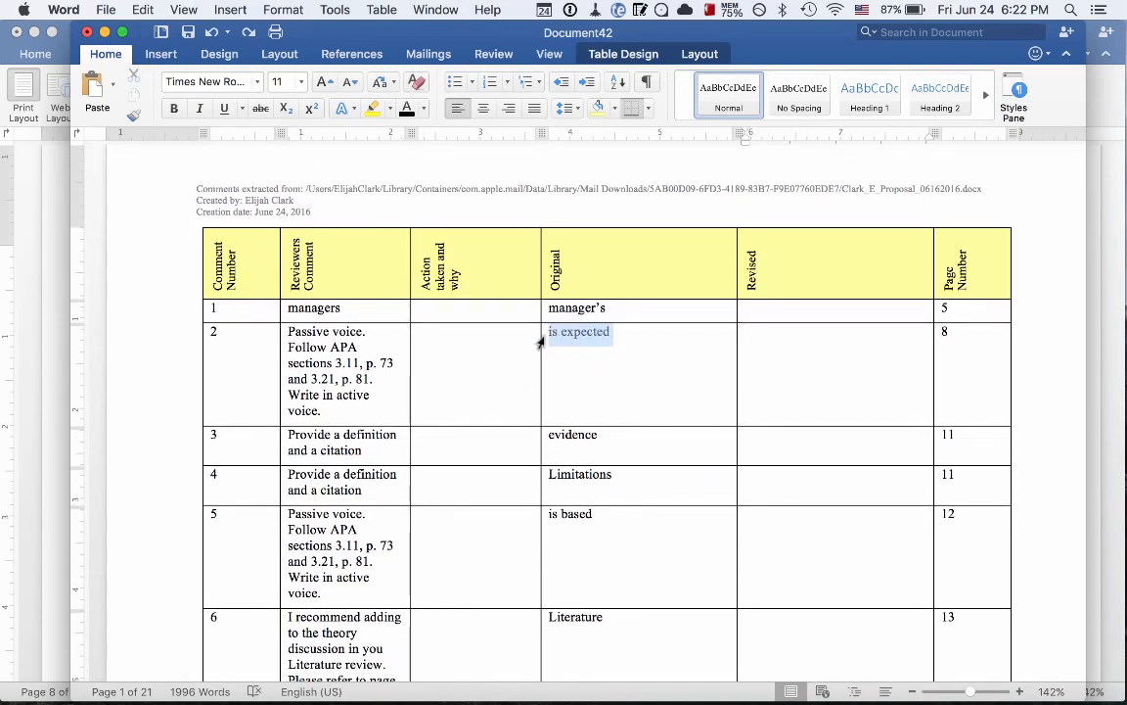
Step: Look through the rows up to comment 11, return to the table's beginning, and close the document without saving
scroll(582, 490, down, 10)
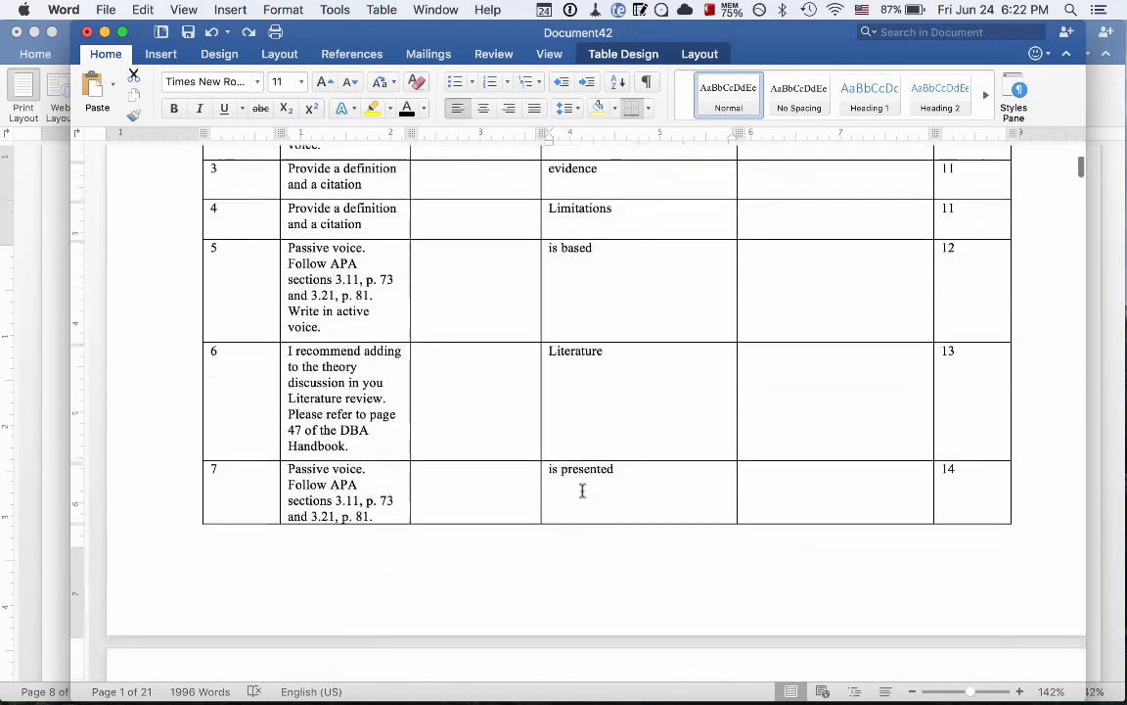
scroll(583, 490, down, 9)
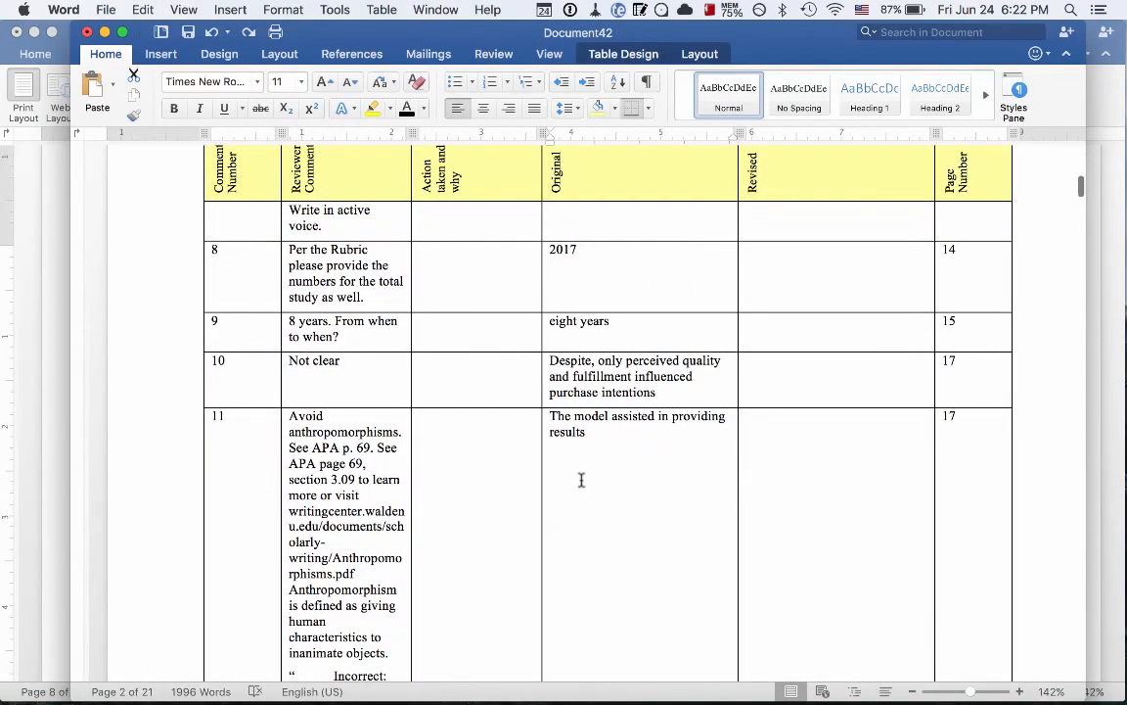
scroll(582, 469, up, 19)
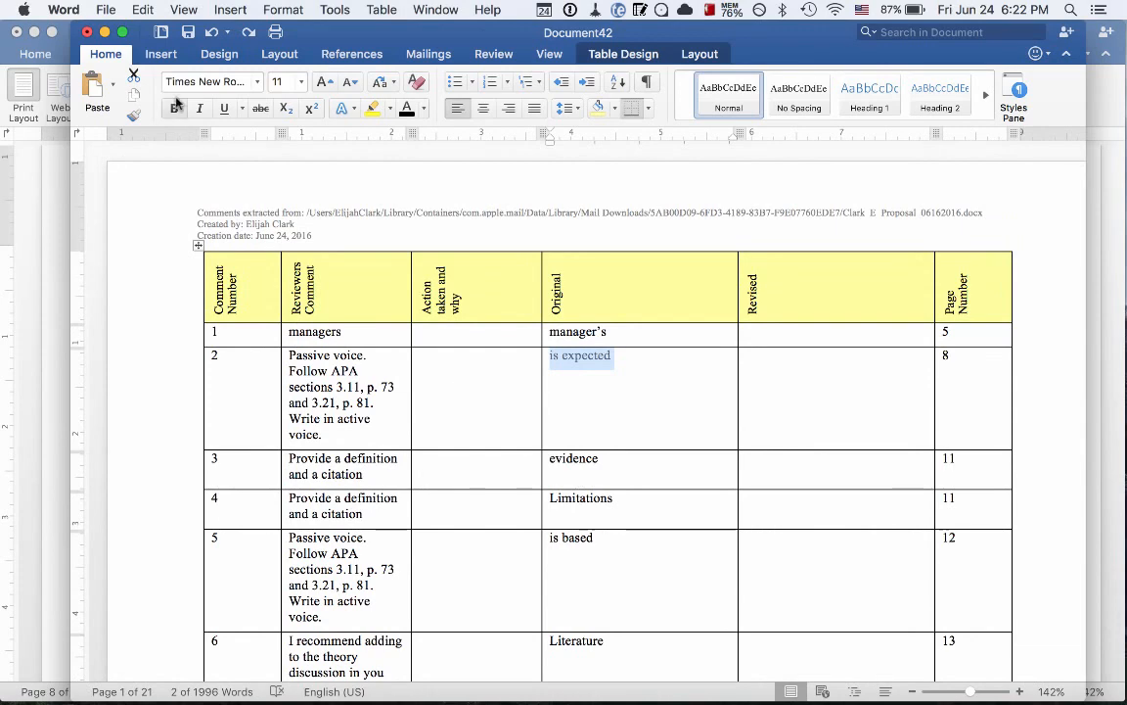
click(86, 32)
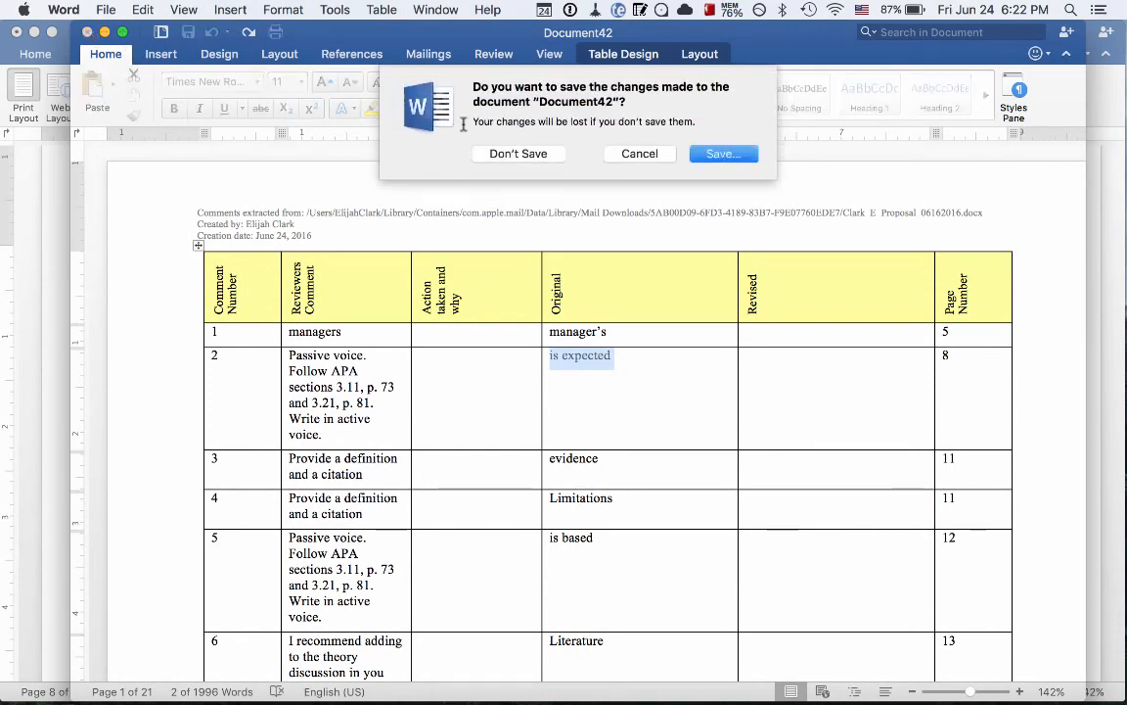
click(518, 155)
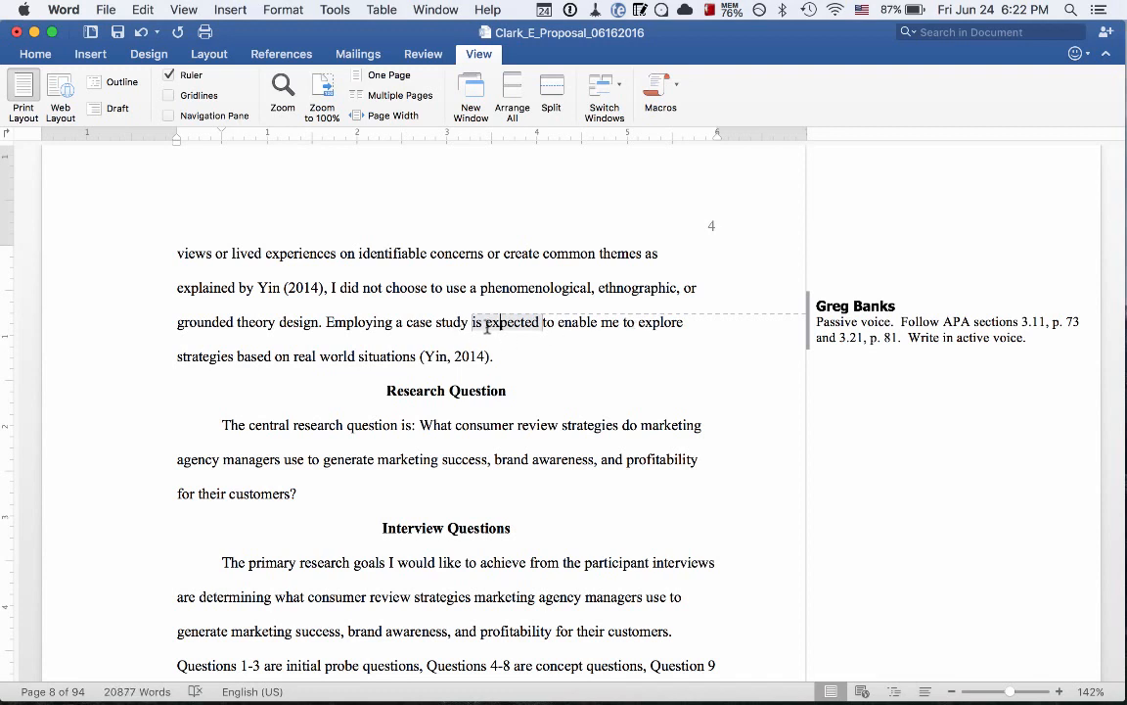
Step: Expand the passive voice comment on "is expected" to the whole sentence starting "Employing a case study" with the Expand_Comment_ macro
drag(480, 323, 541, 323)
drag(329, 326, 503, 357)
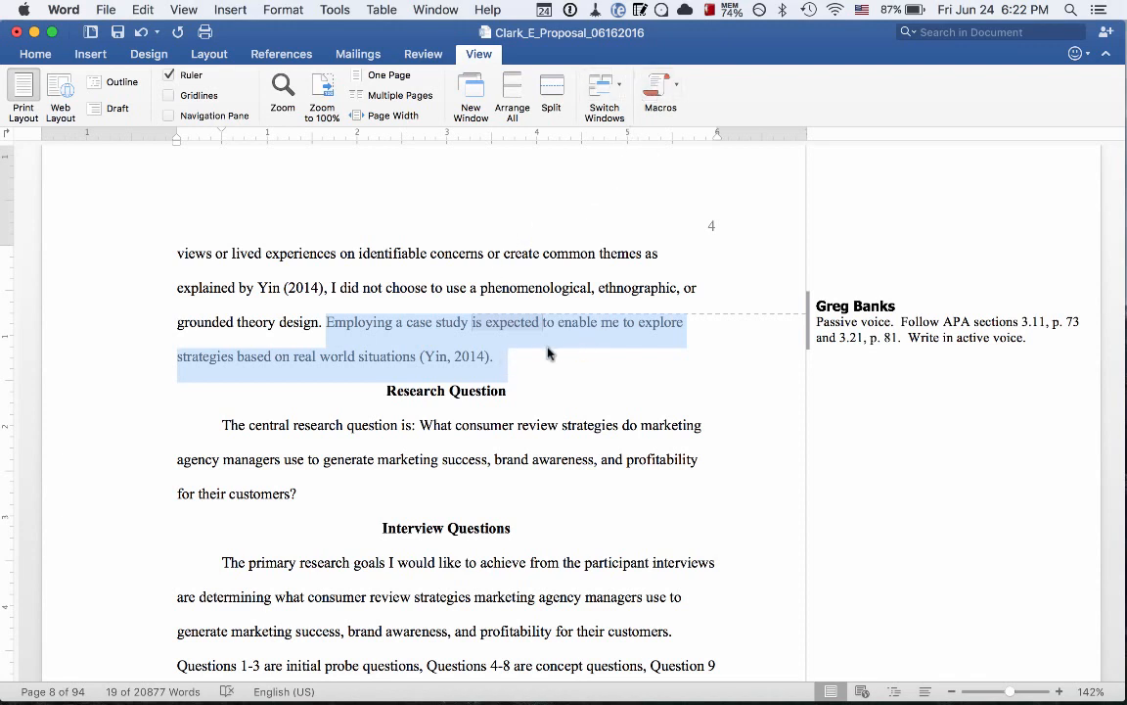
click(508, 333)
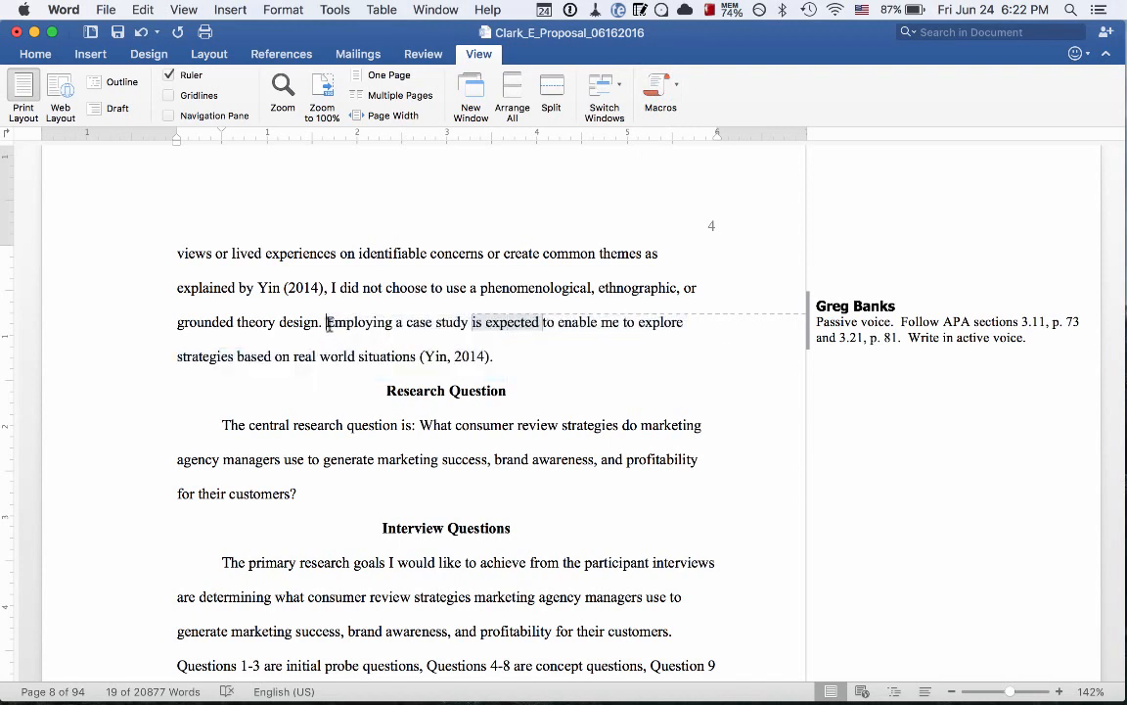
drag(327, 323, 499, 355)
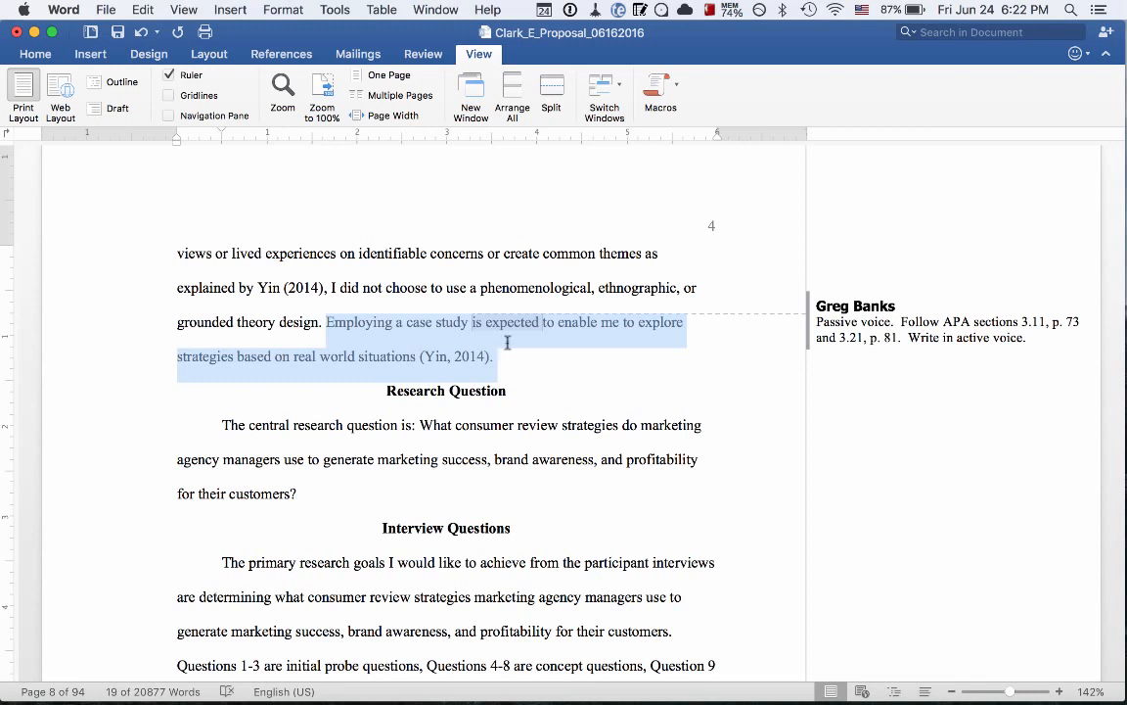
click(654, 93)
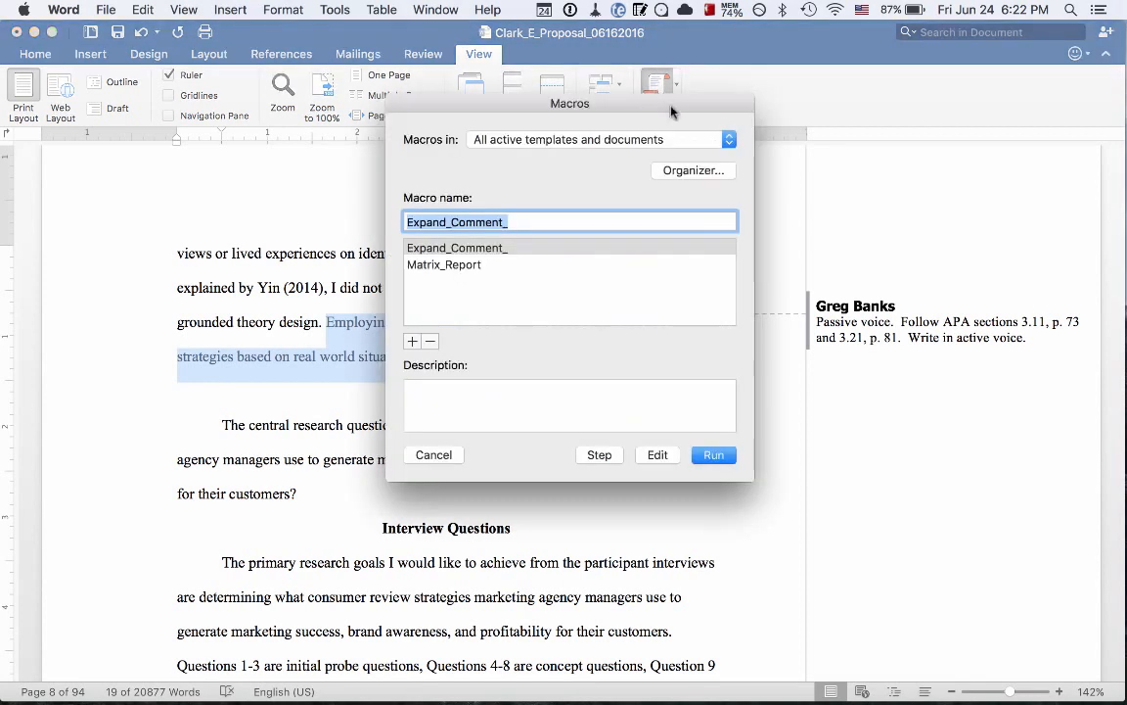
double_click(449, 256)
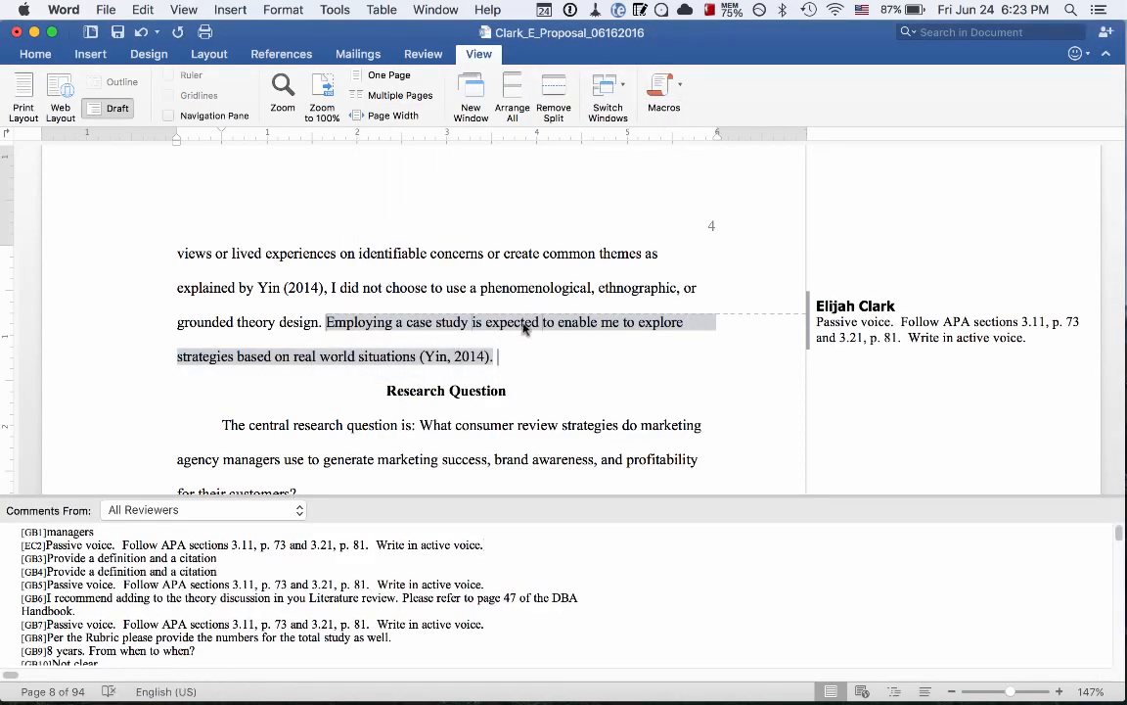
double_click(923, 335)
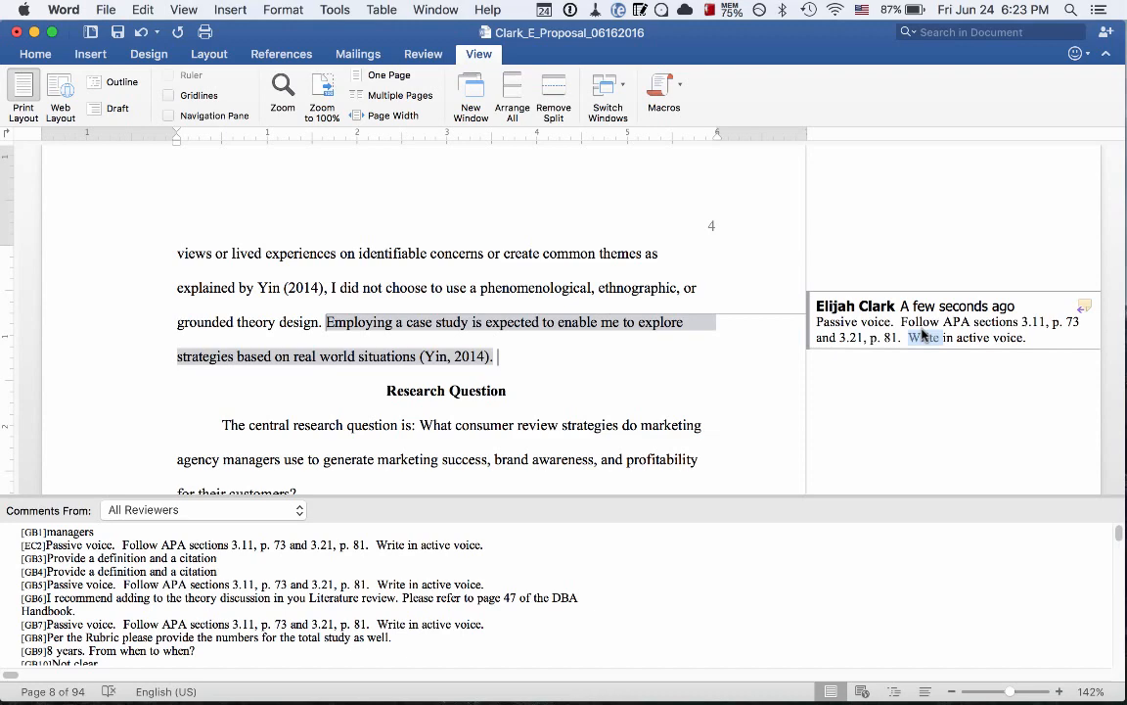
Step: Expand the comment on "is based" to the full sentence starting "The population of the study" with the Expand_Comment_ macro
scroll(705, 373, down, 15)
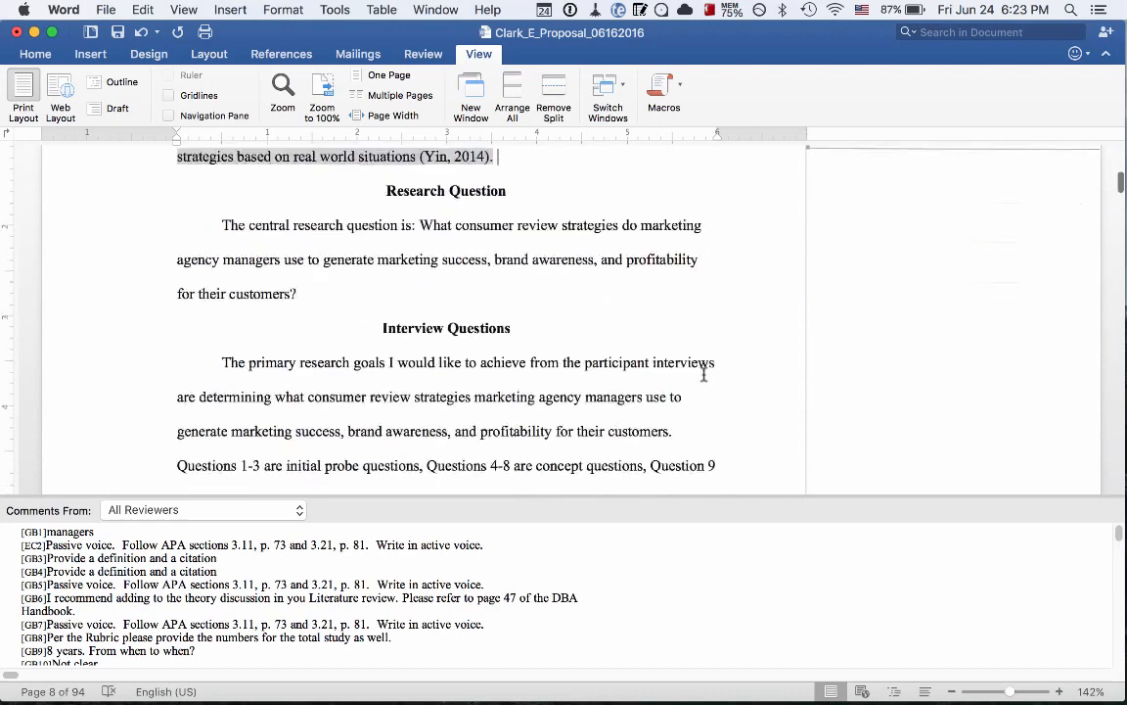
scroll(704, 373, down, 20)
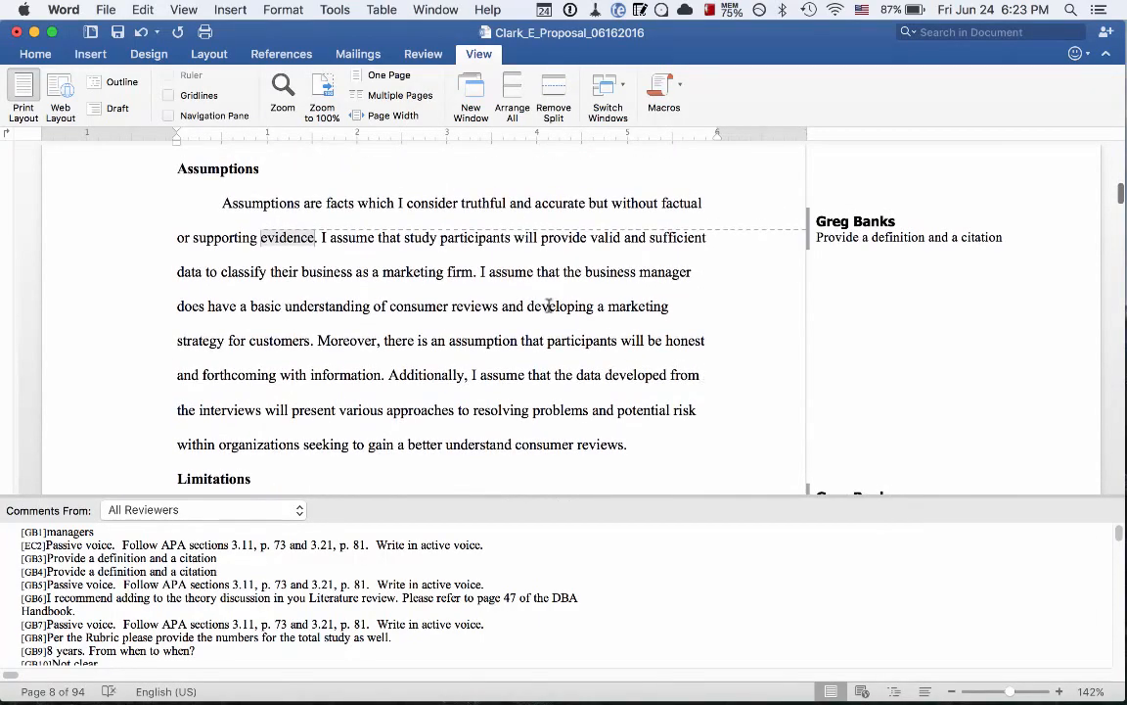
scroll(604, 328, down, 8)
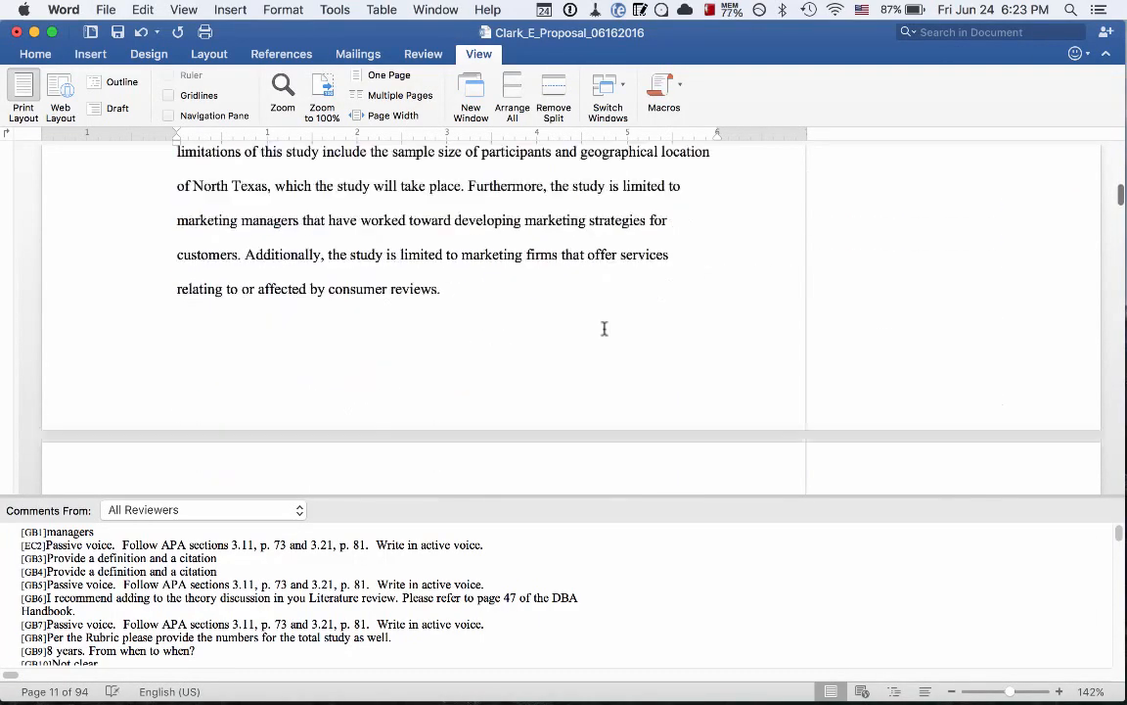
scroll(604, 328, up, 5)
scroll(603, 327, down, 10)
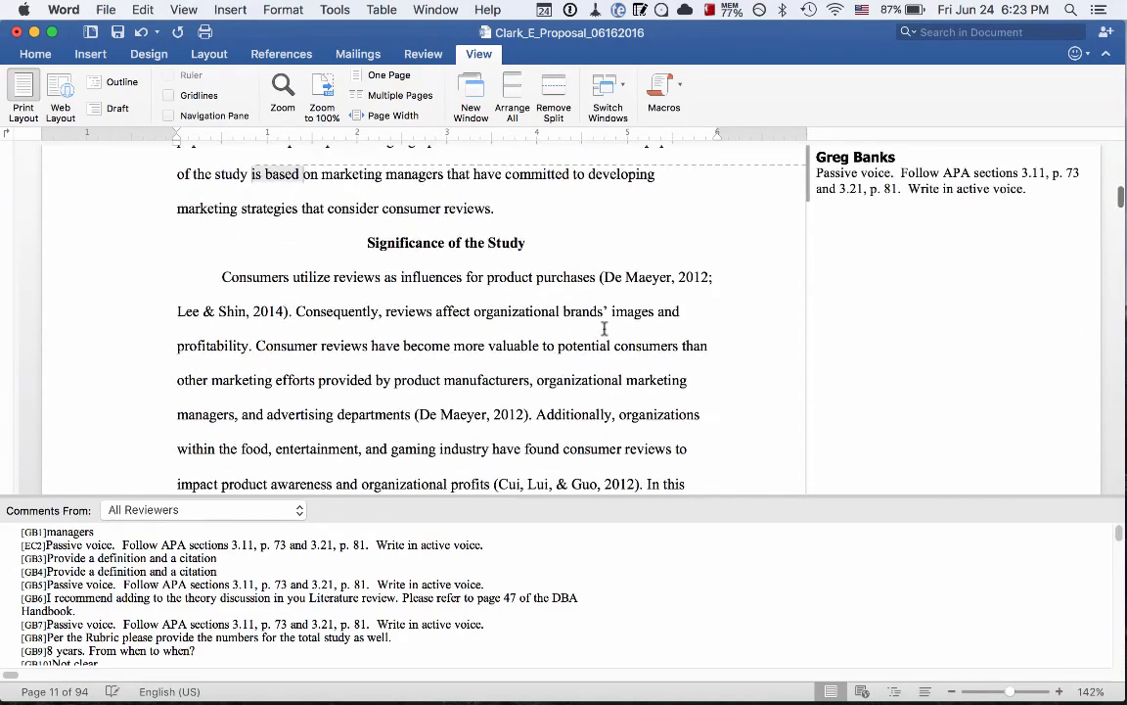
scroll(603, 328, up, 2)
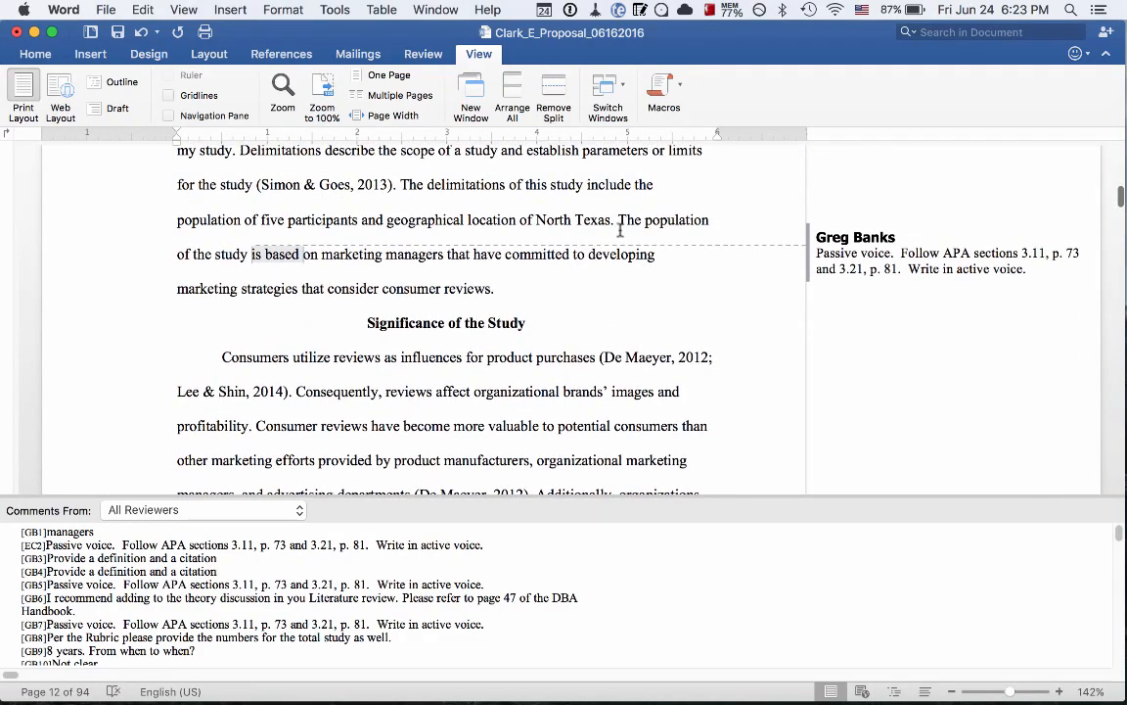
drag(619, 223, 549, 272)
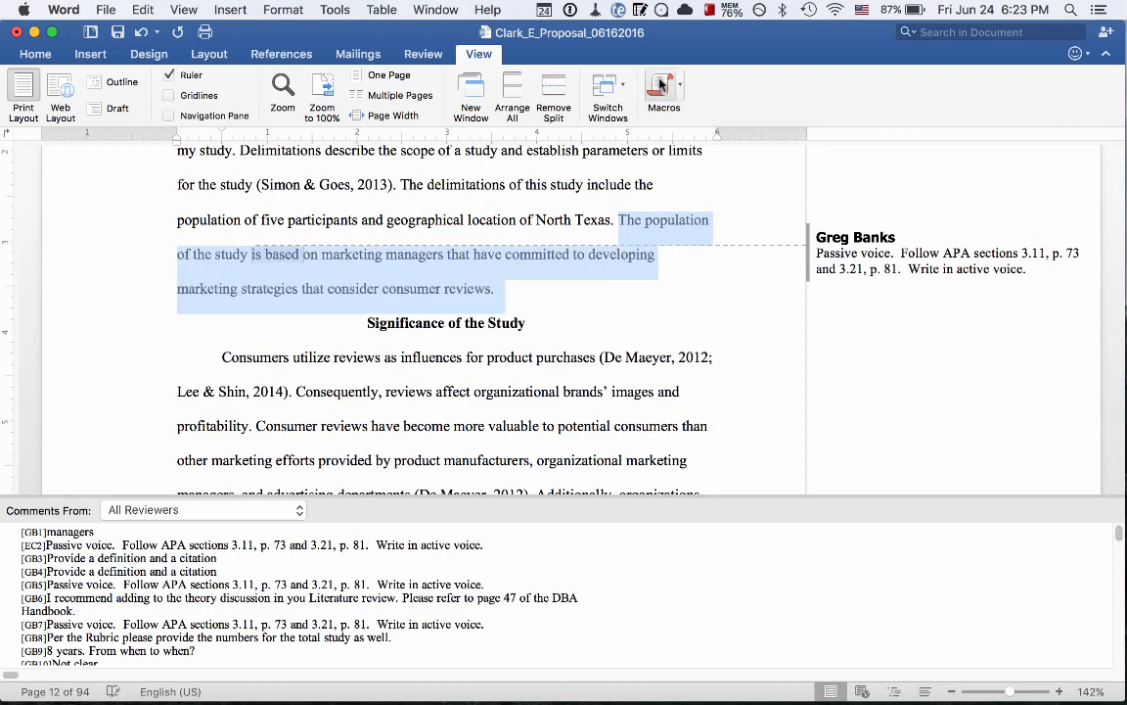
click(661, 86)
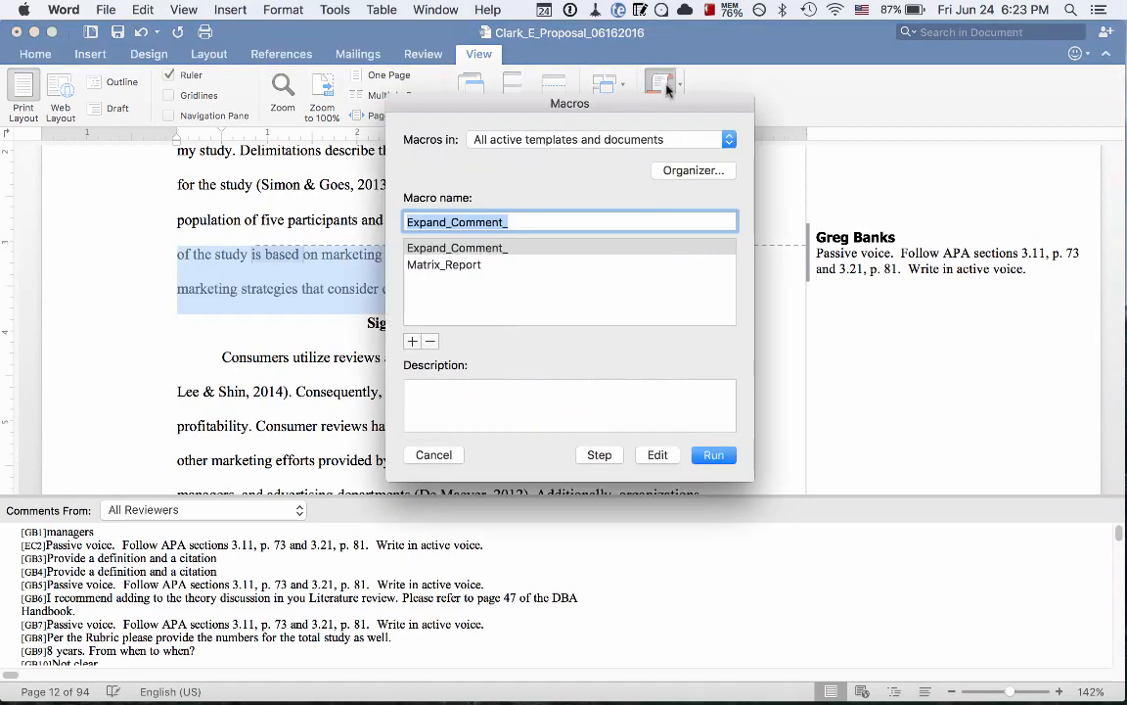
double_click(479, 249)
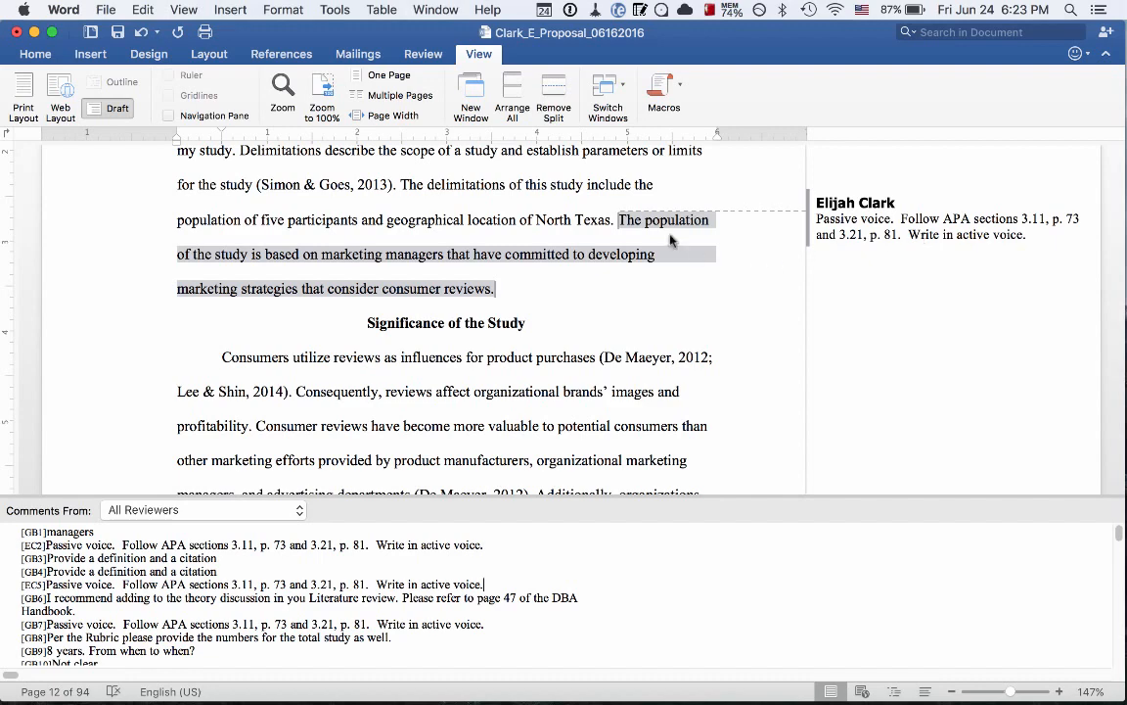
Step: Run the Matrix_Report macro to extract all comments, including the expanded ones, to a new document
click(679, 96)
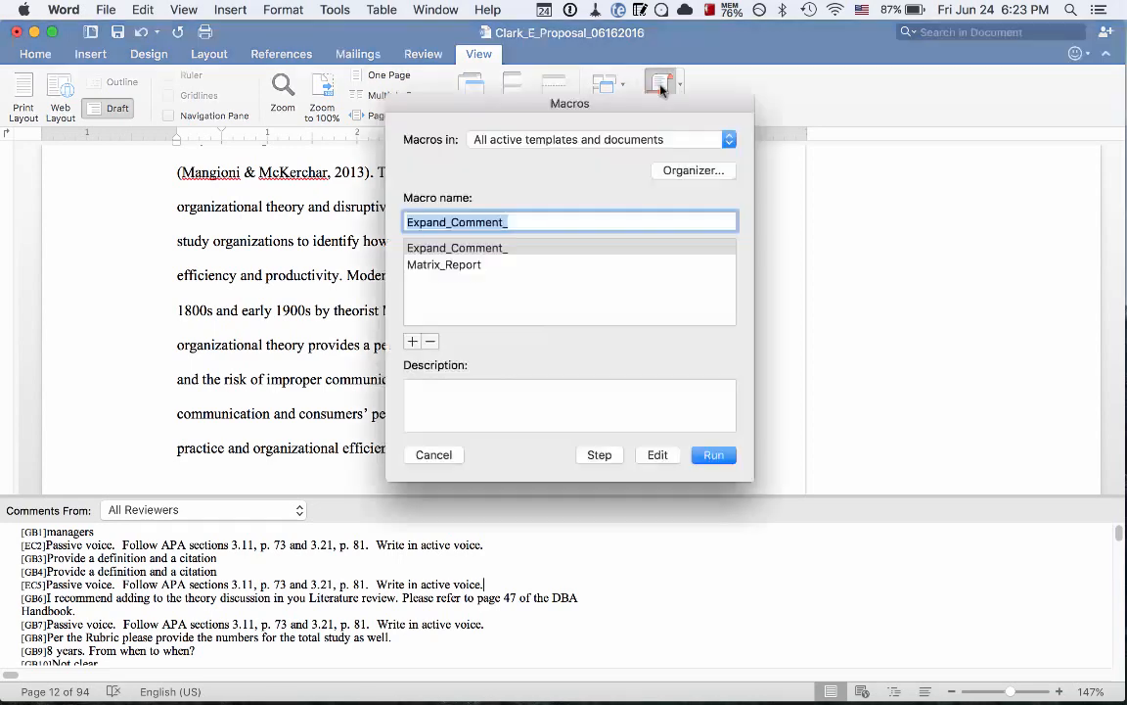
click(472, 266)
key(Return)
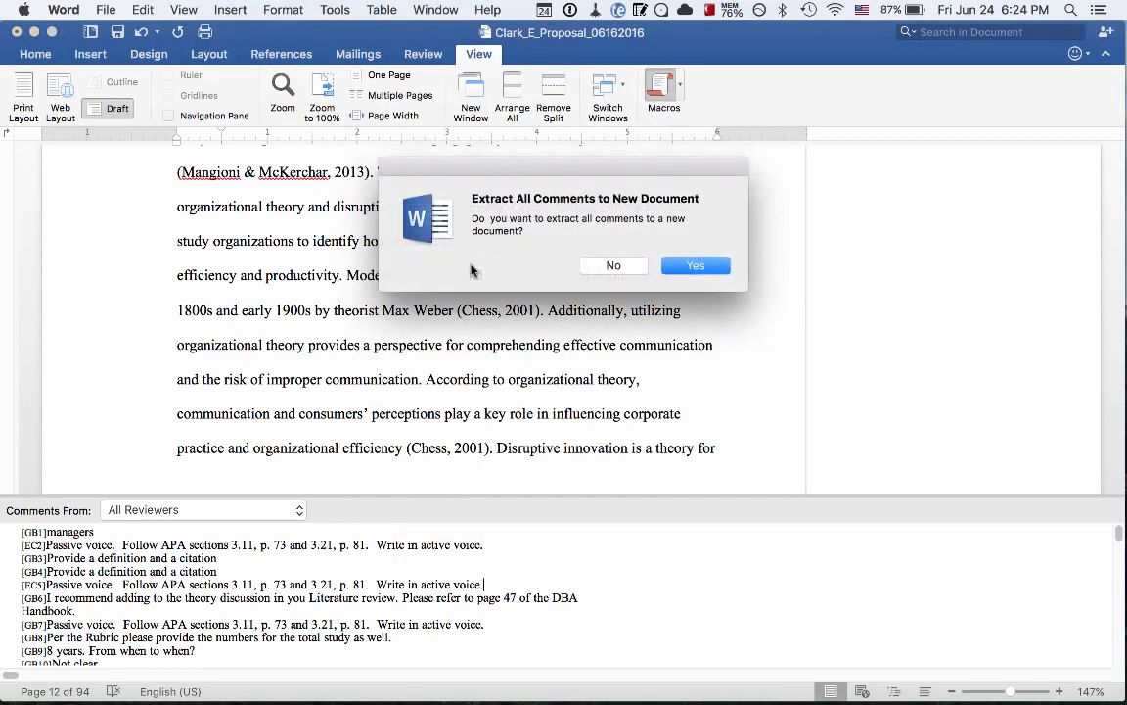
key(Return)
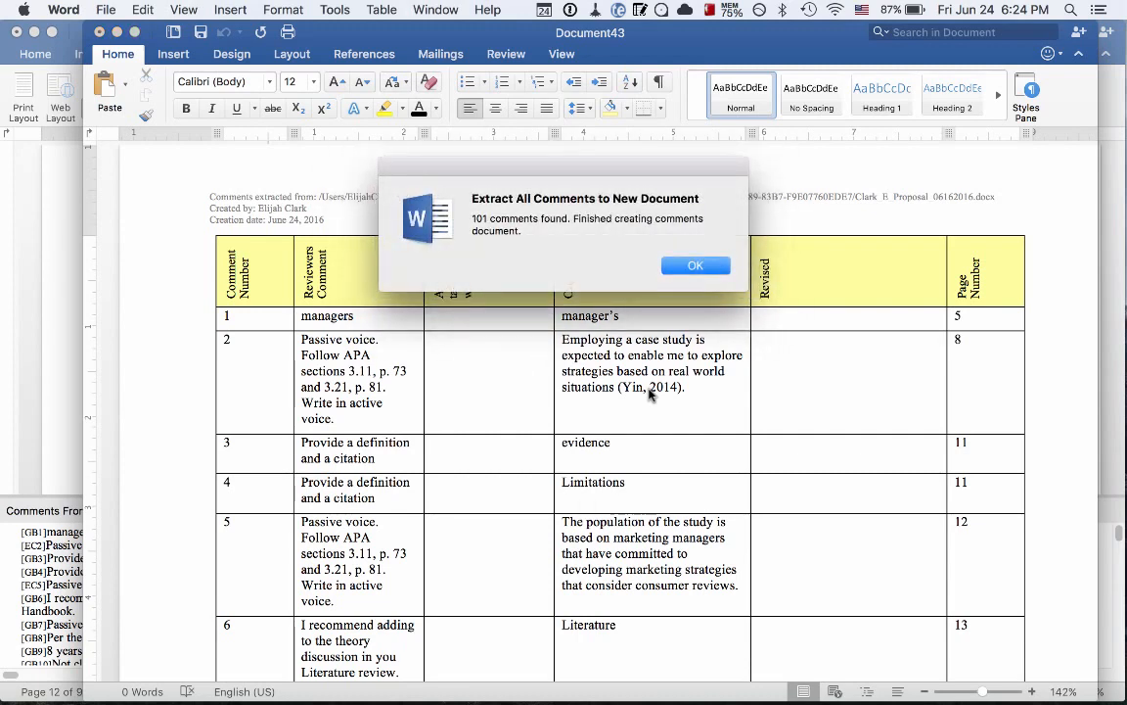
key(Return)
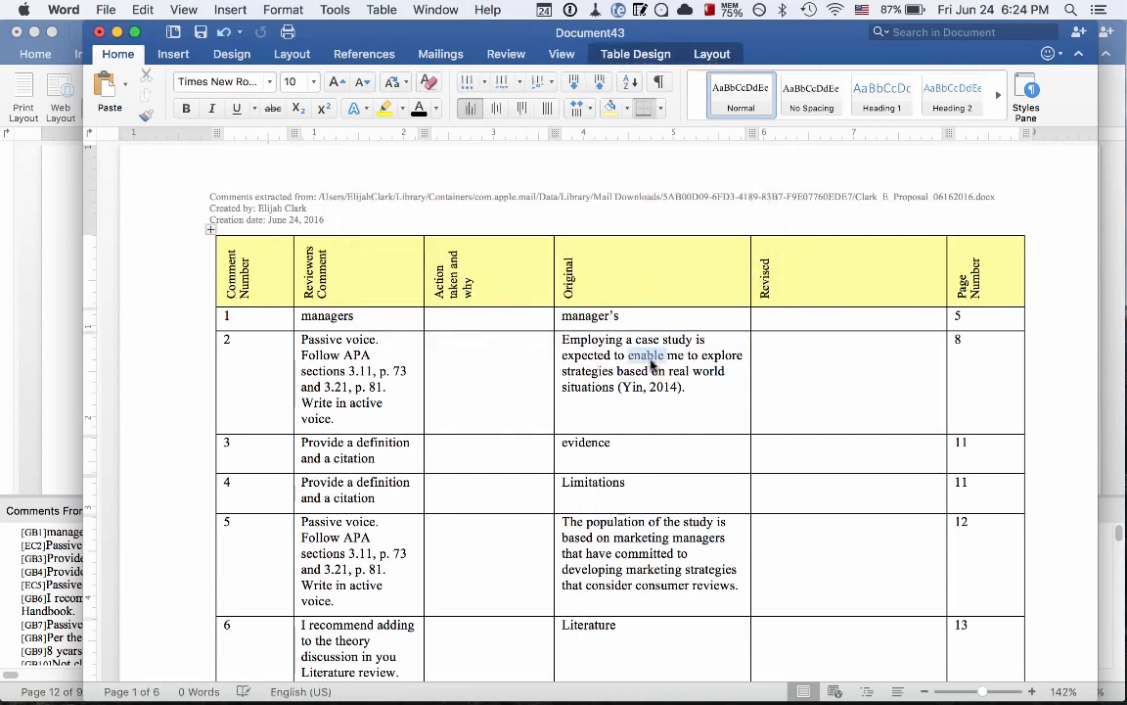
Step: Examine the full original sentences in rows 2 and 5 and the "Action taken and why" and "Revised" cells of row 2
triple_click(651, 364)
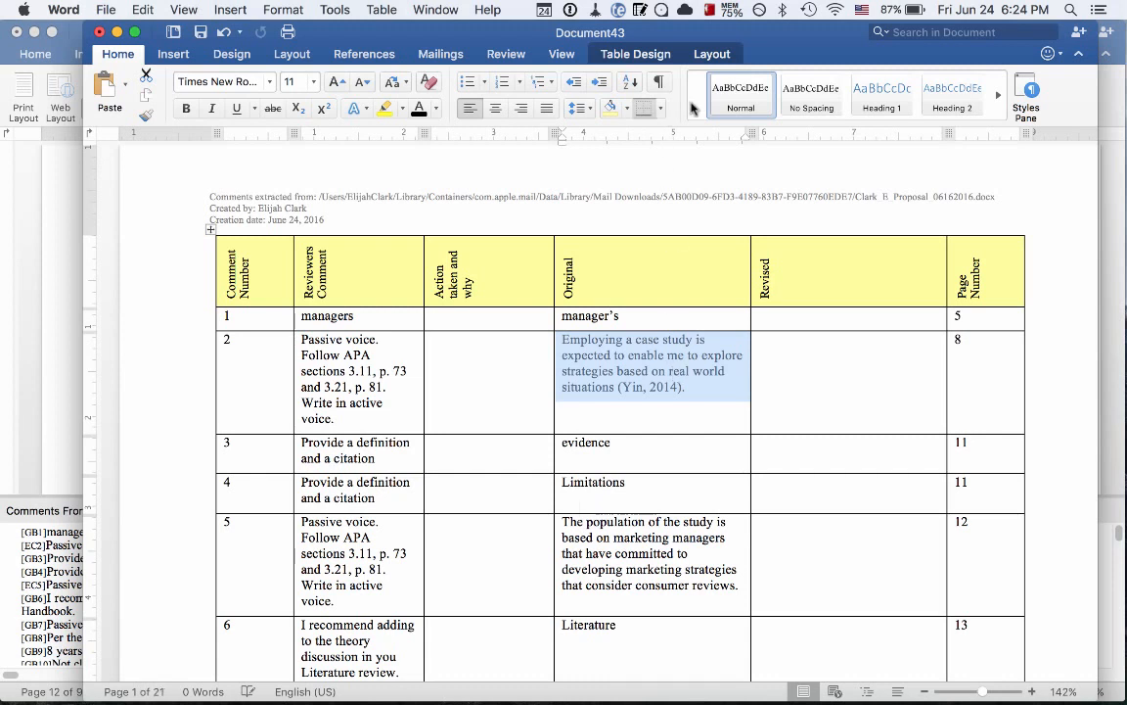
triple_click(655, 553)
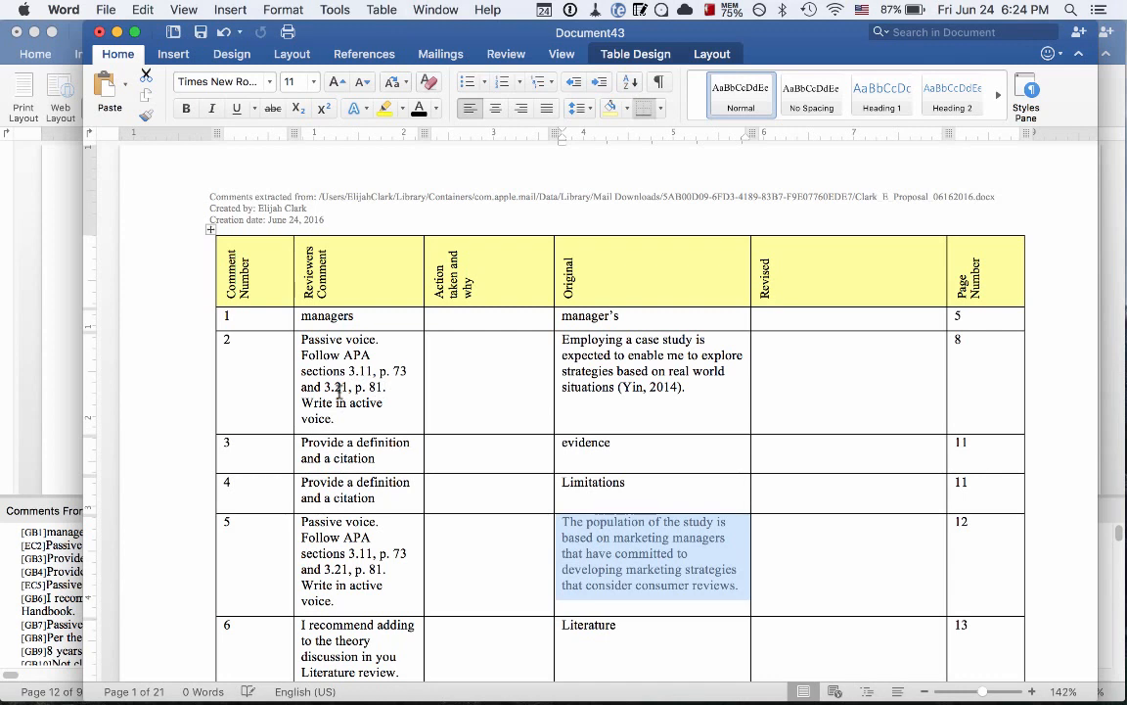
click(499, 377)
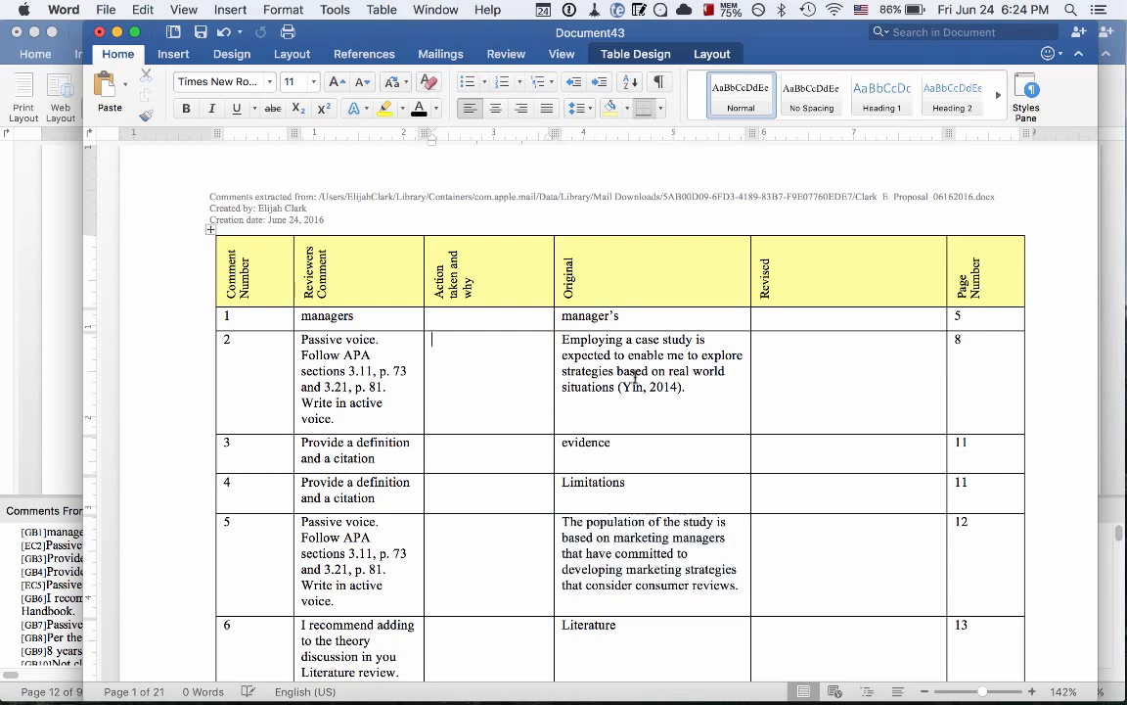
click(635, 374)
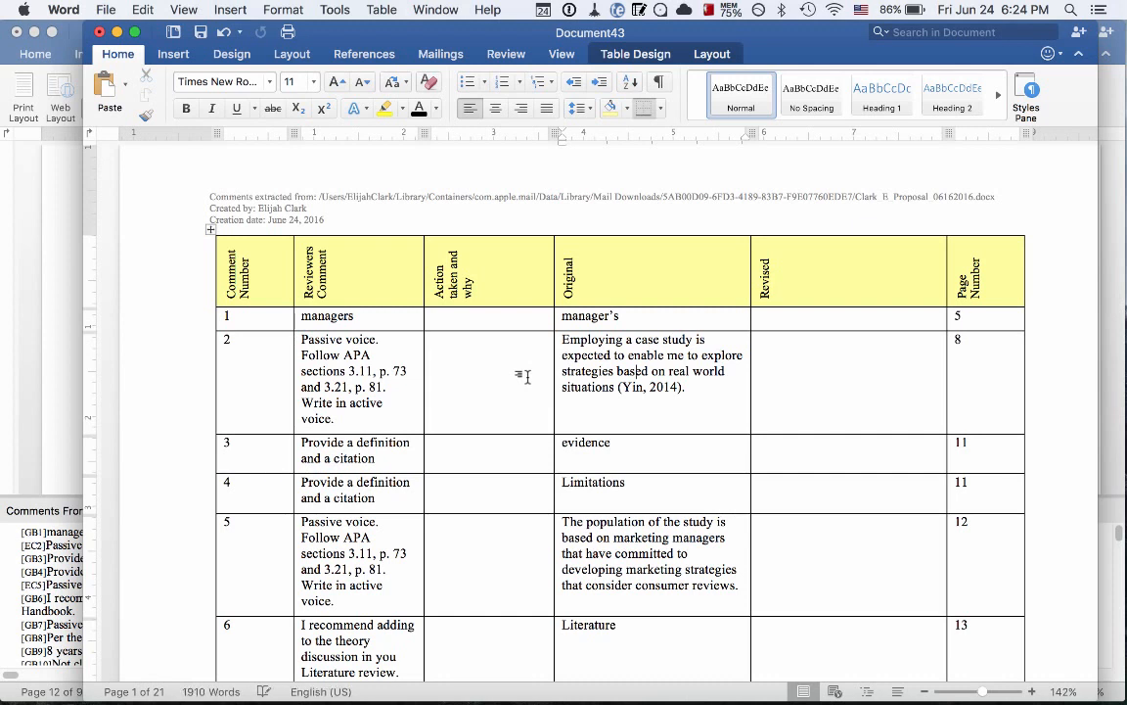
click(480, 368)
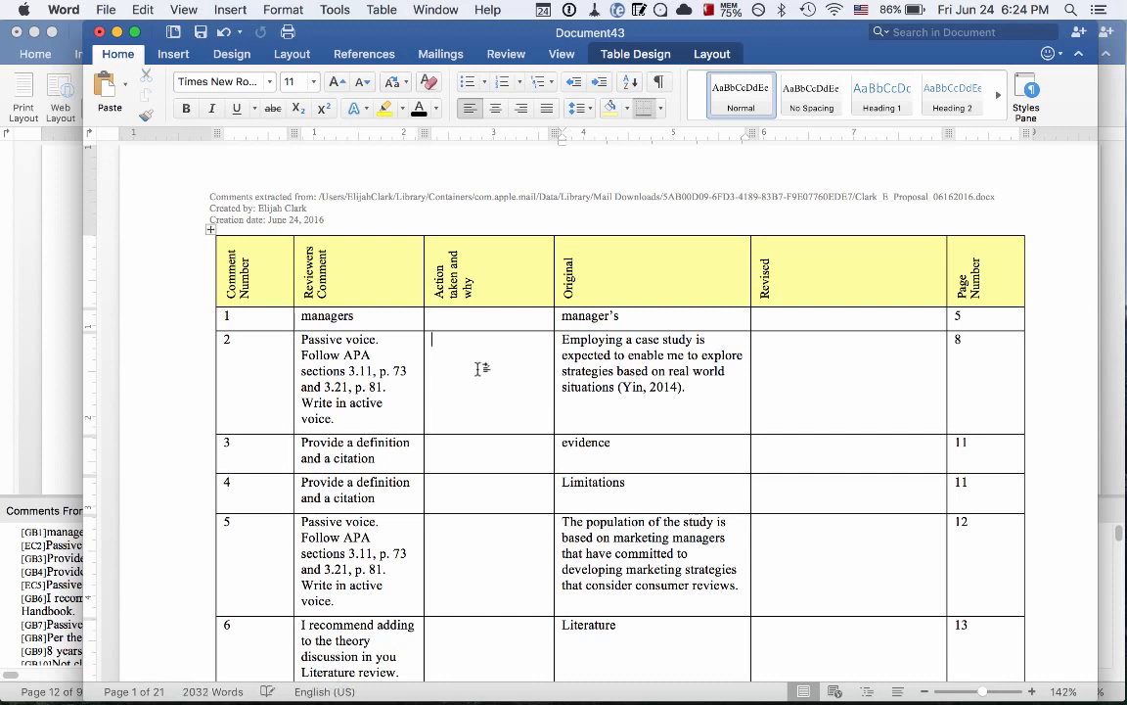
click(828, 375)
Step: Delete all the text in the report's page header and add a blank line above the comments table
click(210, 232)
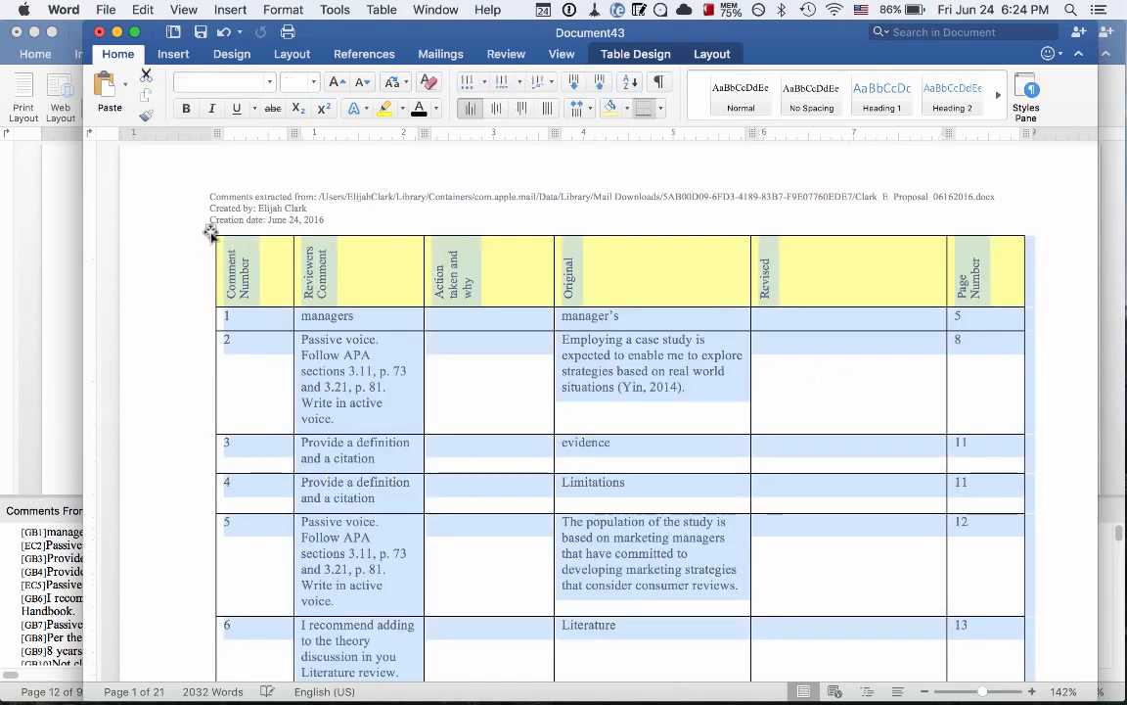
click(377, 228)
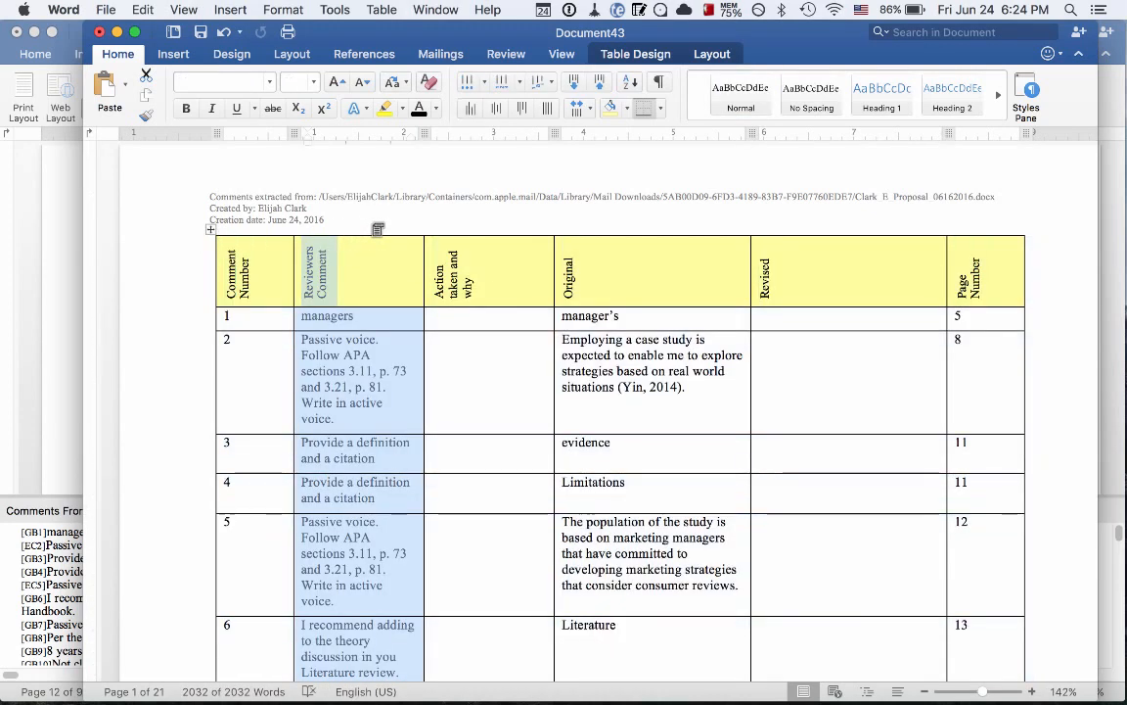
double_click(346, 210)
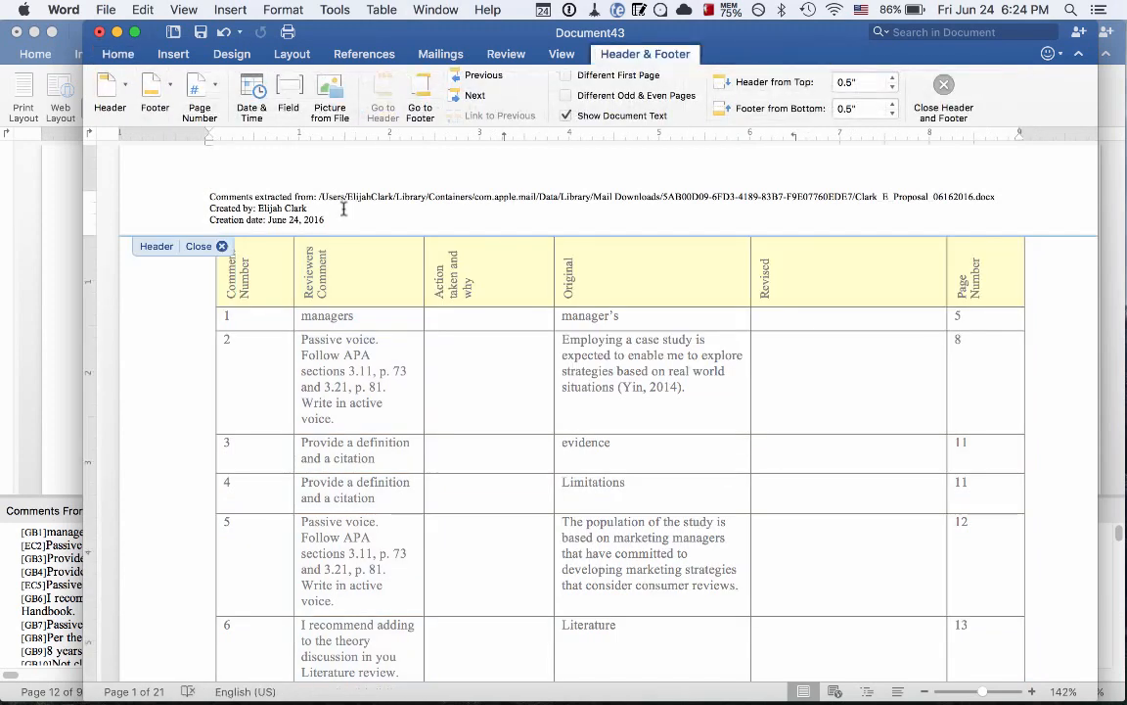
key(super+a)
key(Delete)
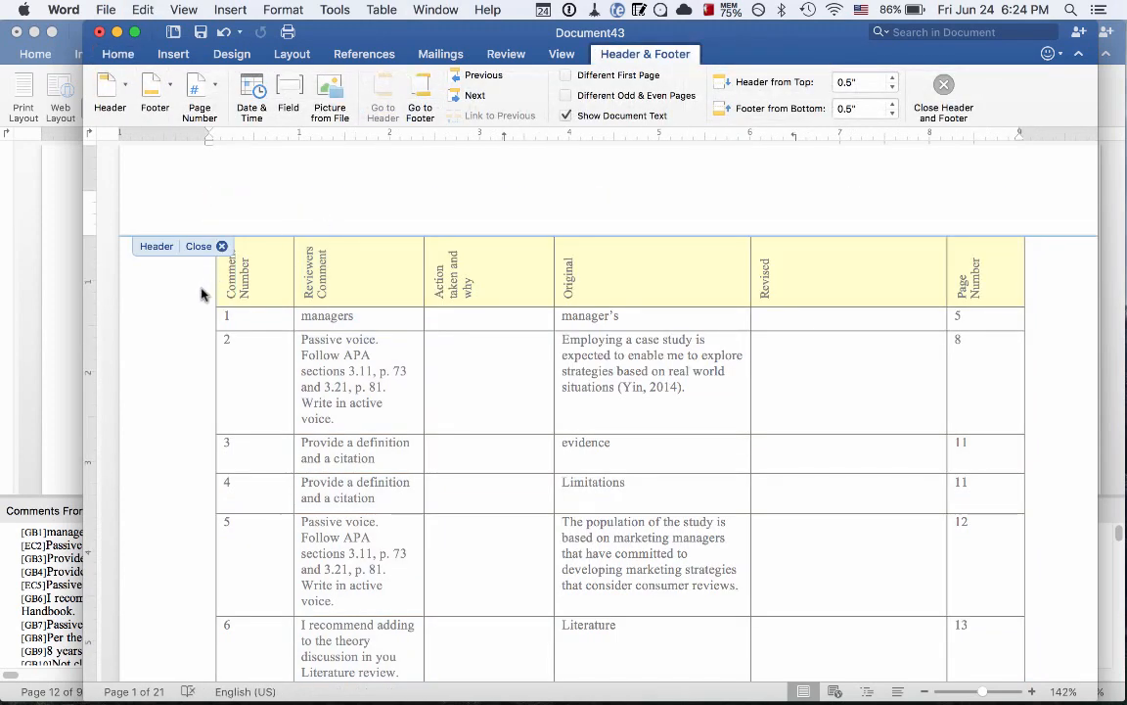
double_click(198, 294)
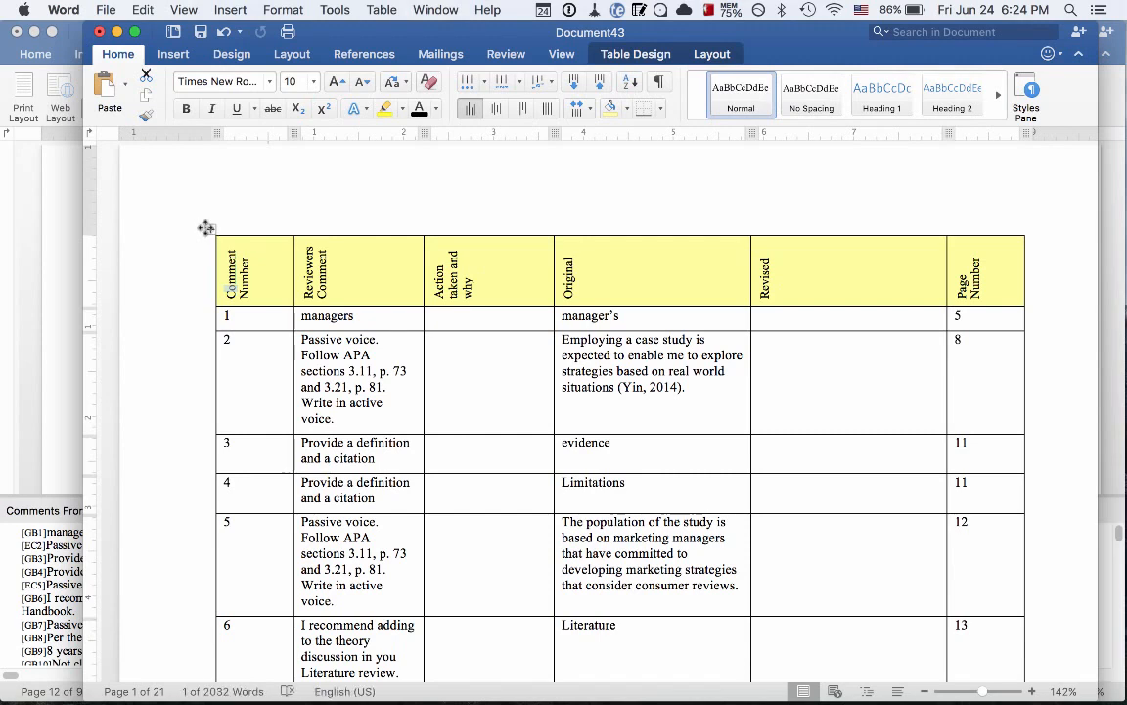
key(Return)
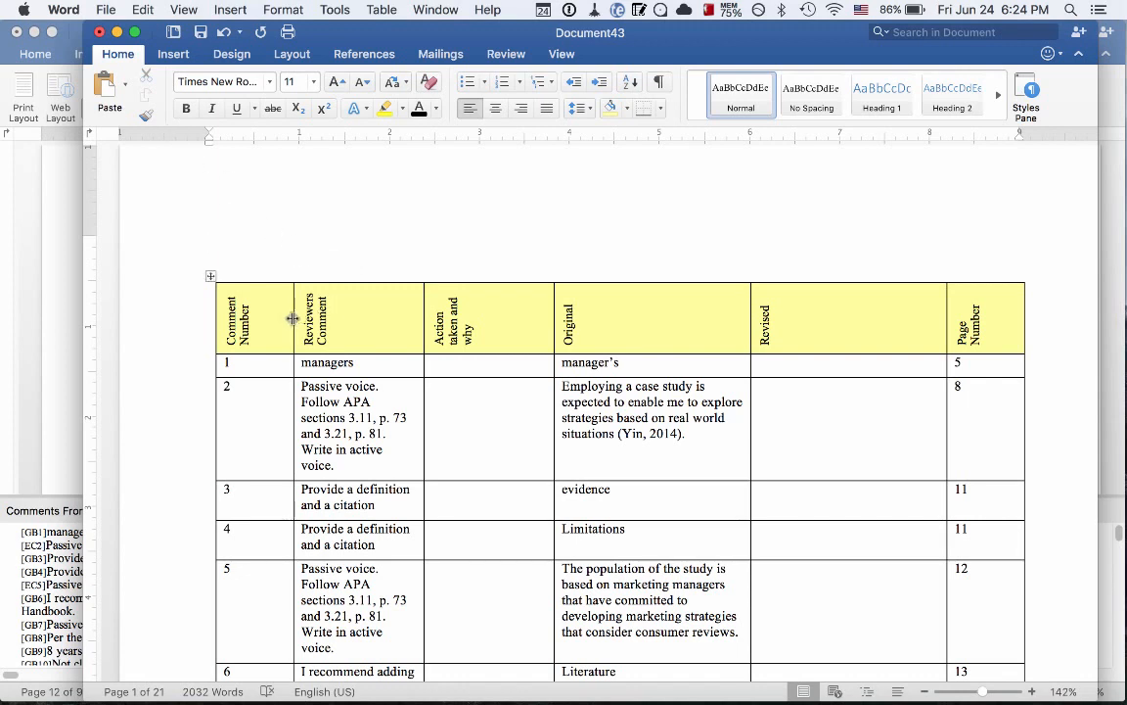
Step: Narrow the Comment Number and Page Number columns to fit their headings and apply the Narrow 0.5" page margins
drag(292, 318, 253, 322)
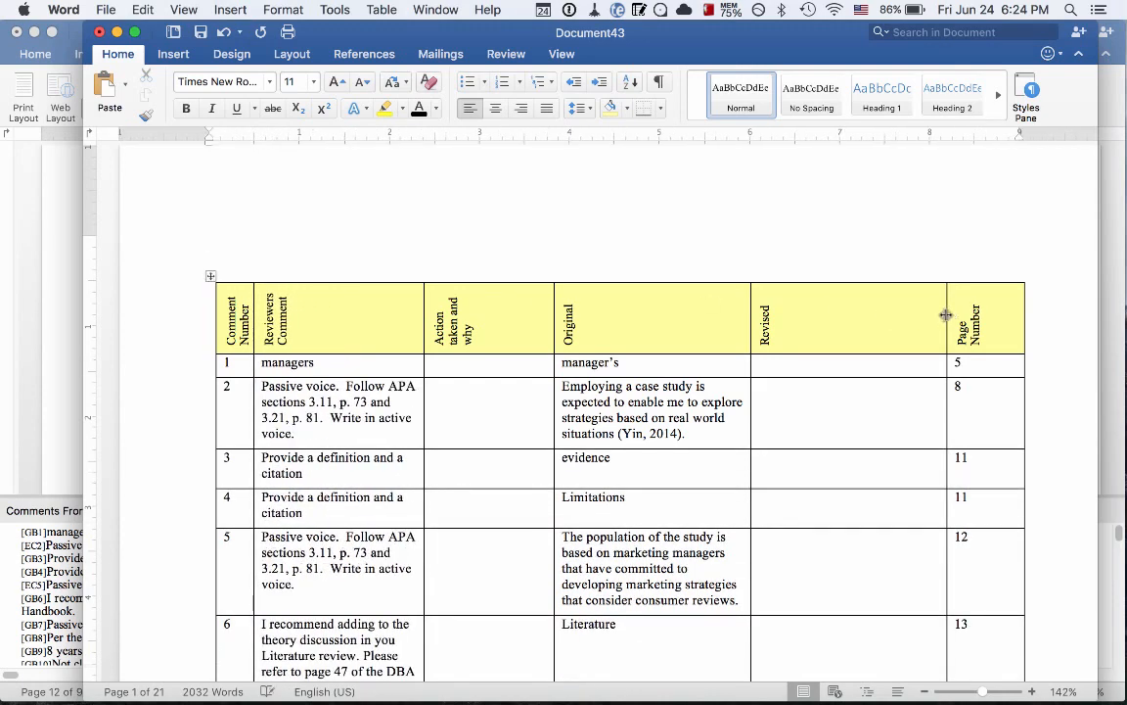
drag(946, 315, 989, 320)
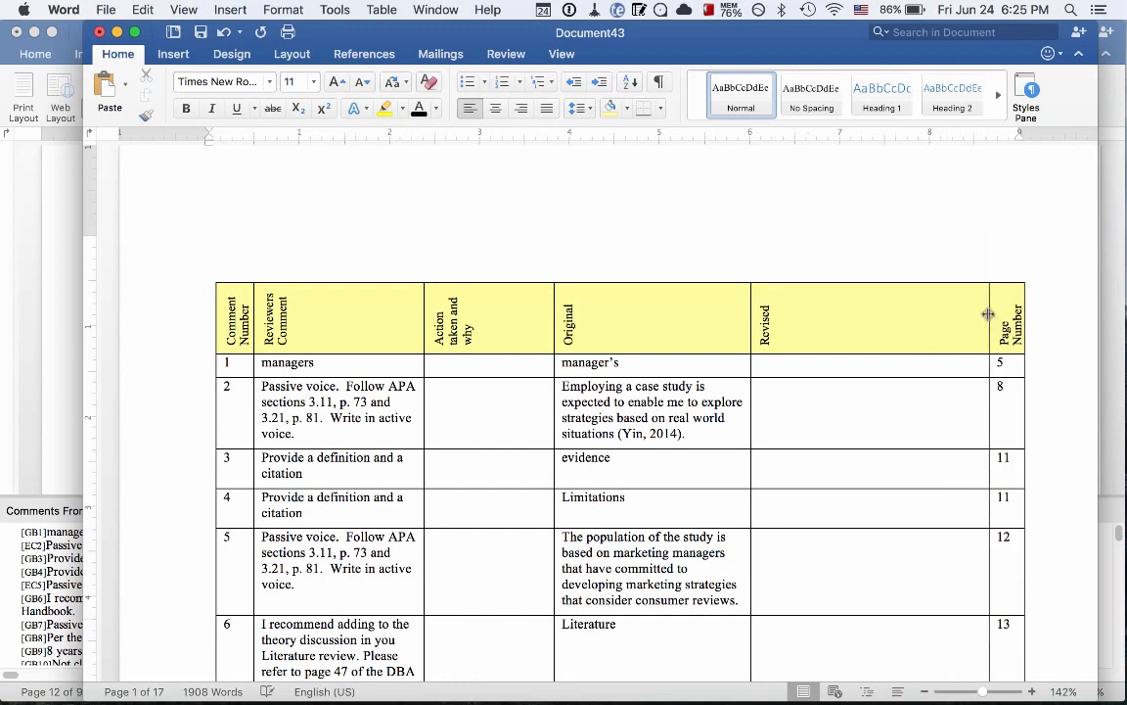
click(290, 56)
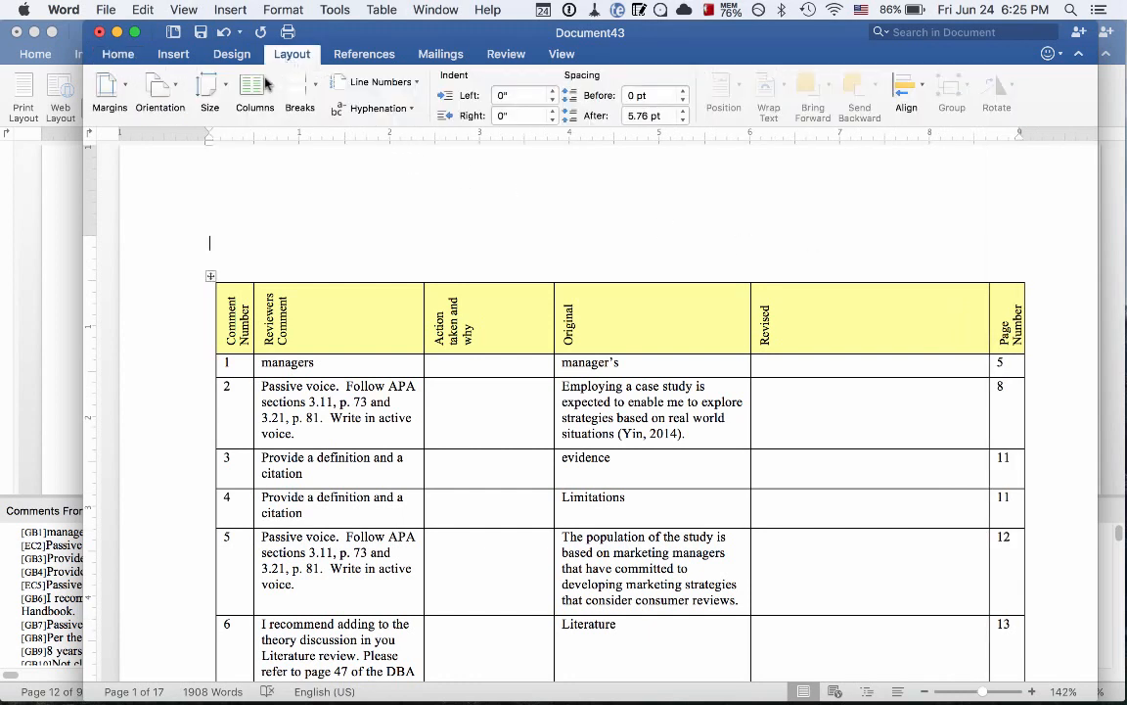
click(161, 86)
click(124, 86)
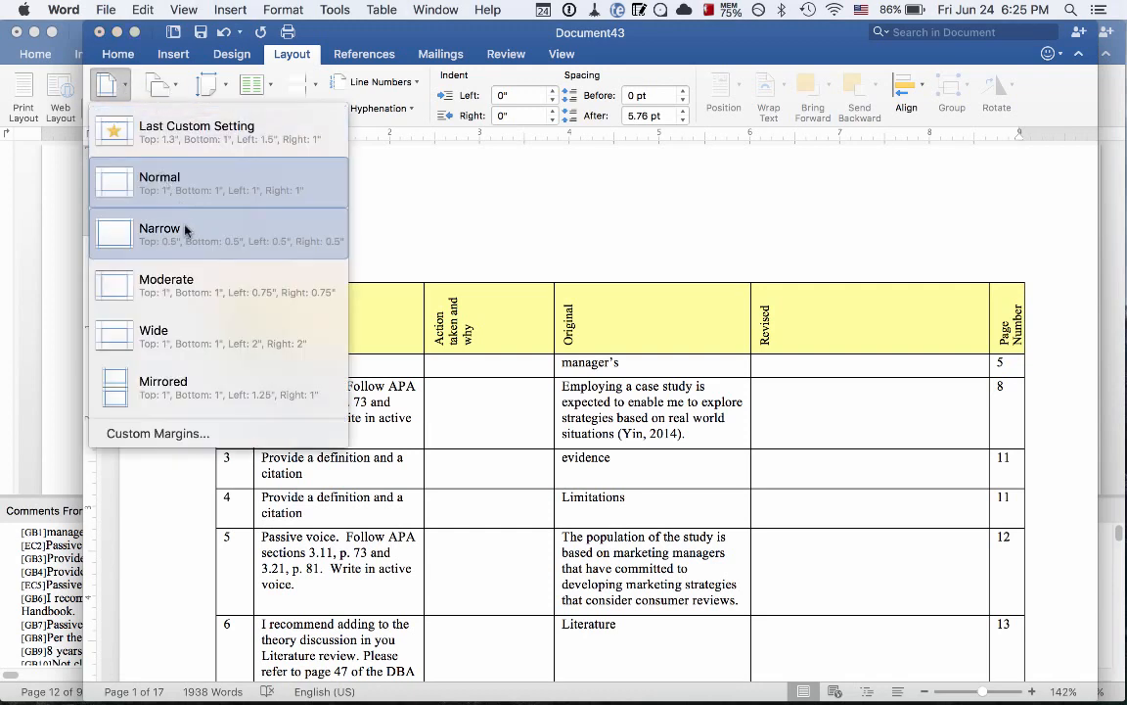
click(166, 231)
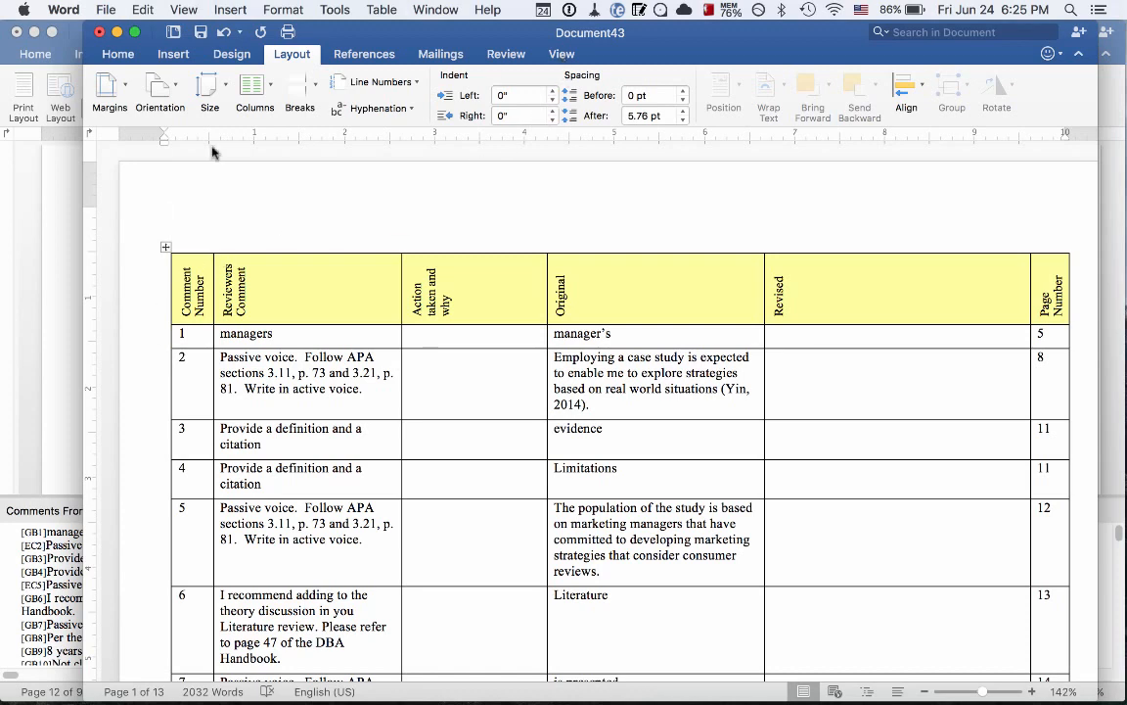
Step: From the proposal document, create a new Expand_Comment_ macro and select all the code in the NewMacros module
click(35, 200)
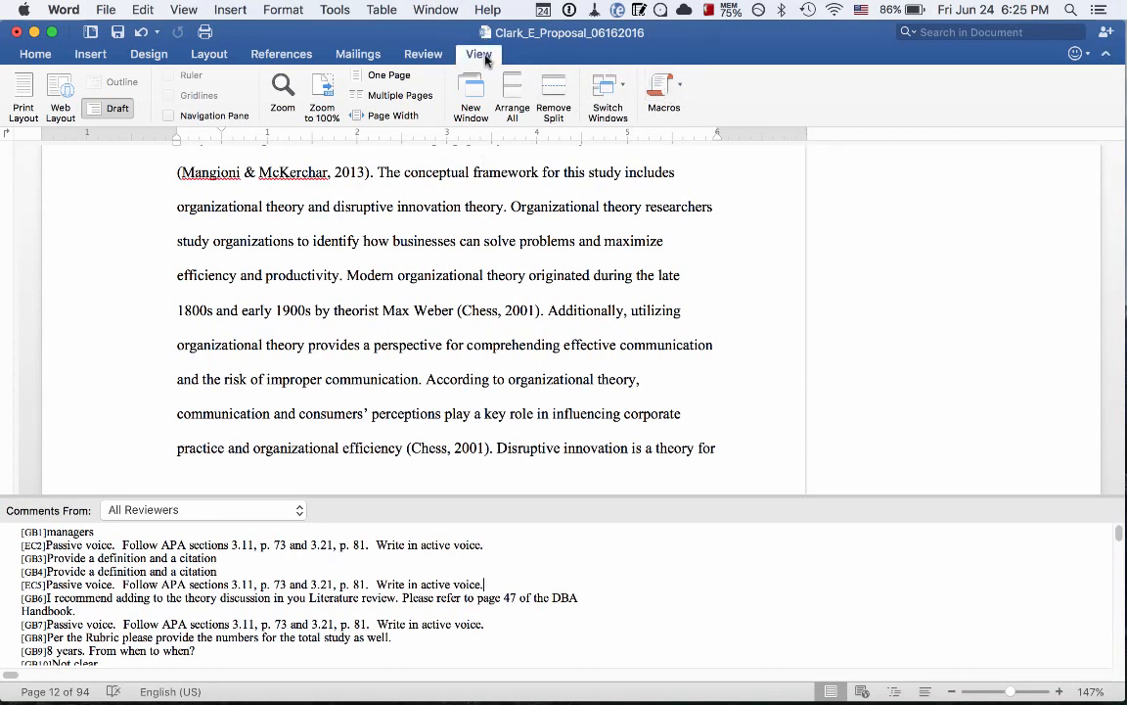
click(662, 88)
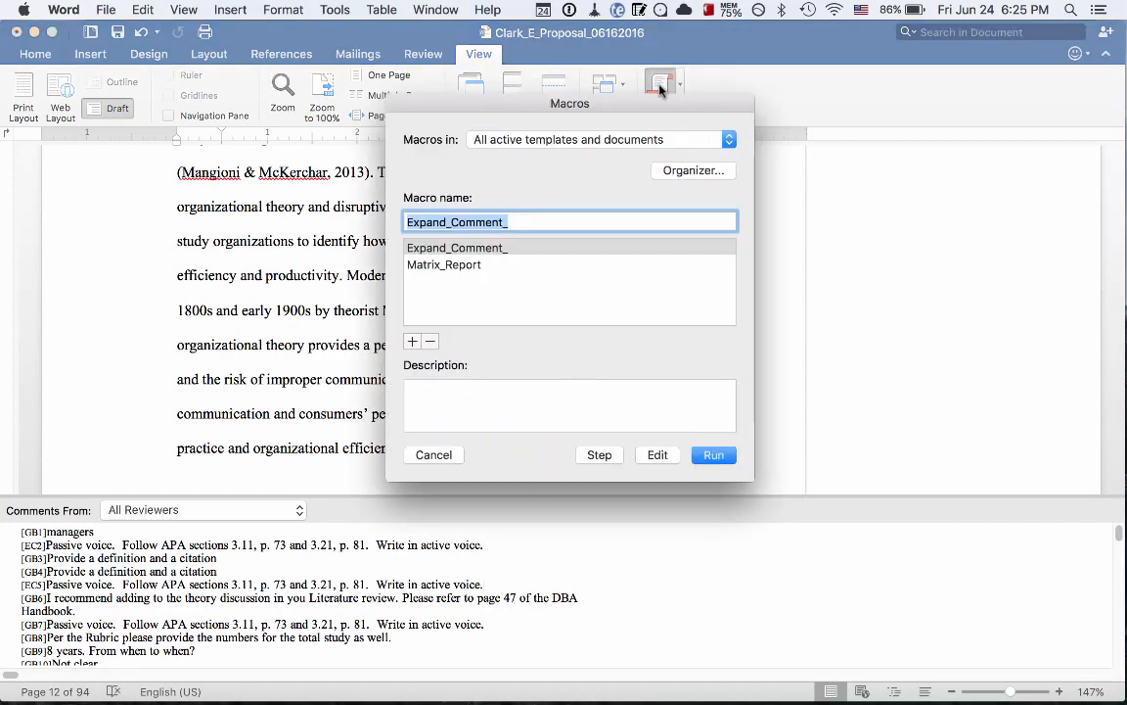
click(412, 341)
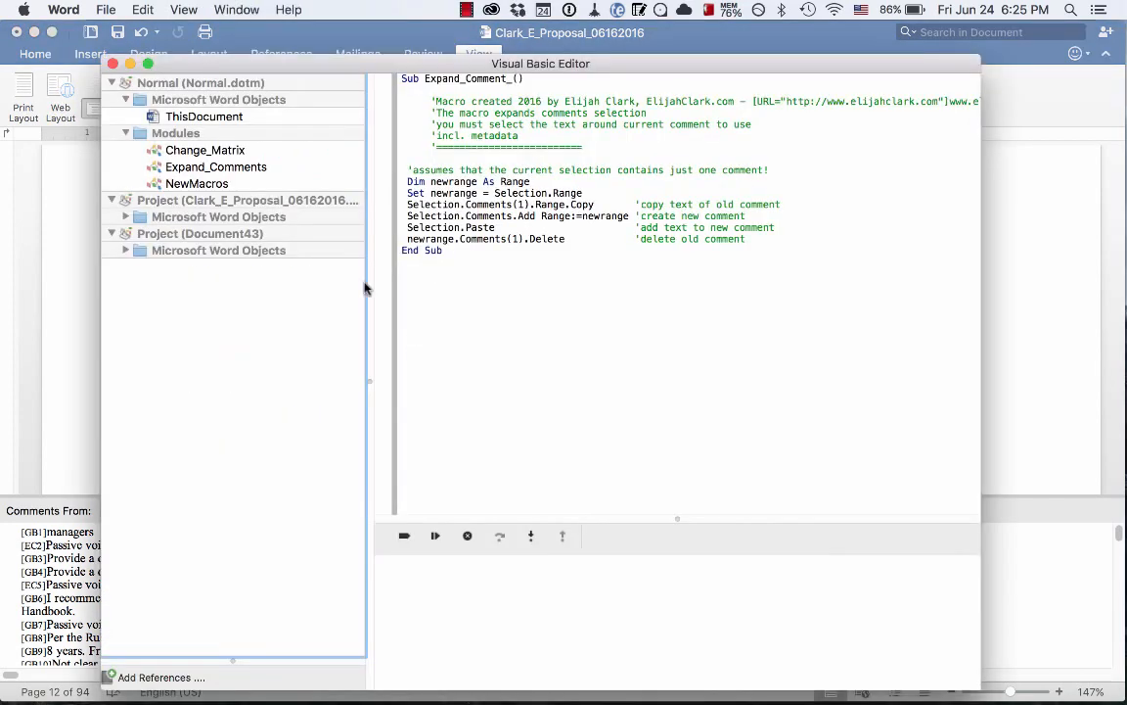
double_click(231, 185)
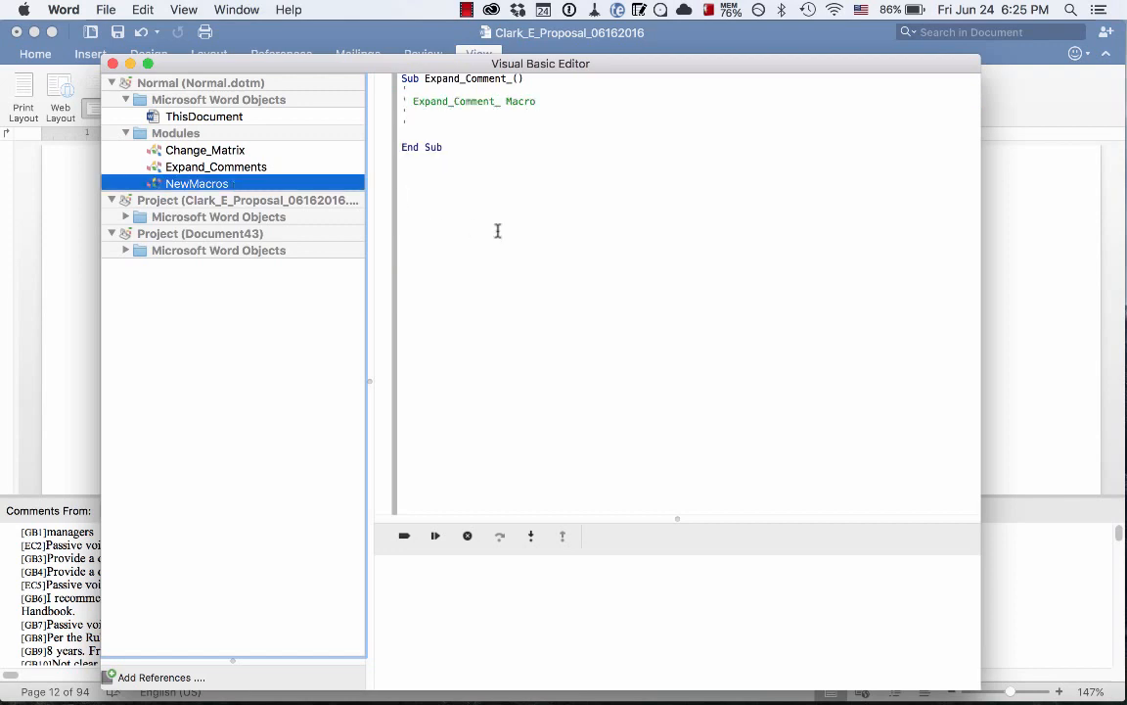
key(super+a)
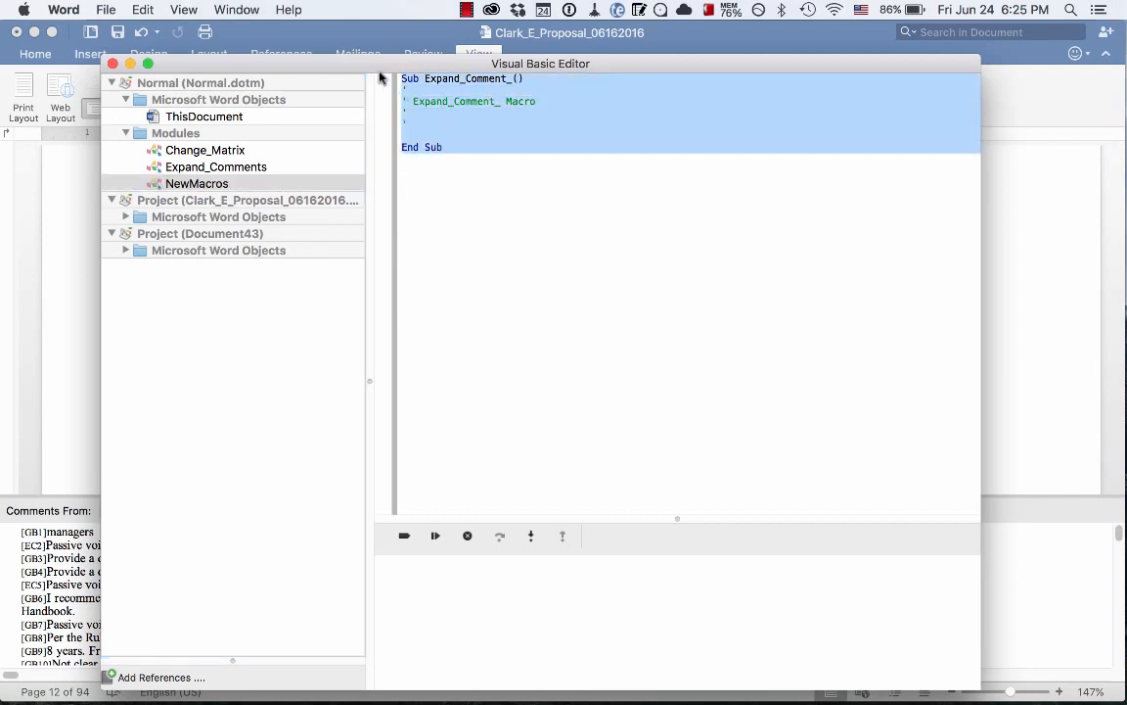
Step: Examine the Matrix_Report code in the Change_Matrix module and the macro code in the Expand_Comments module
double_click(200, 148)
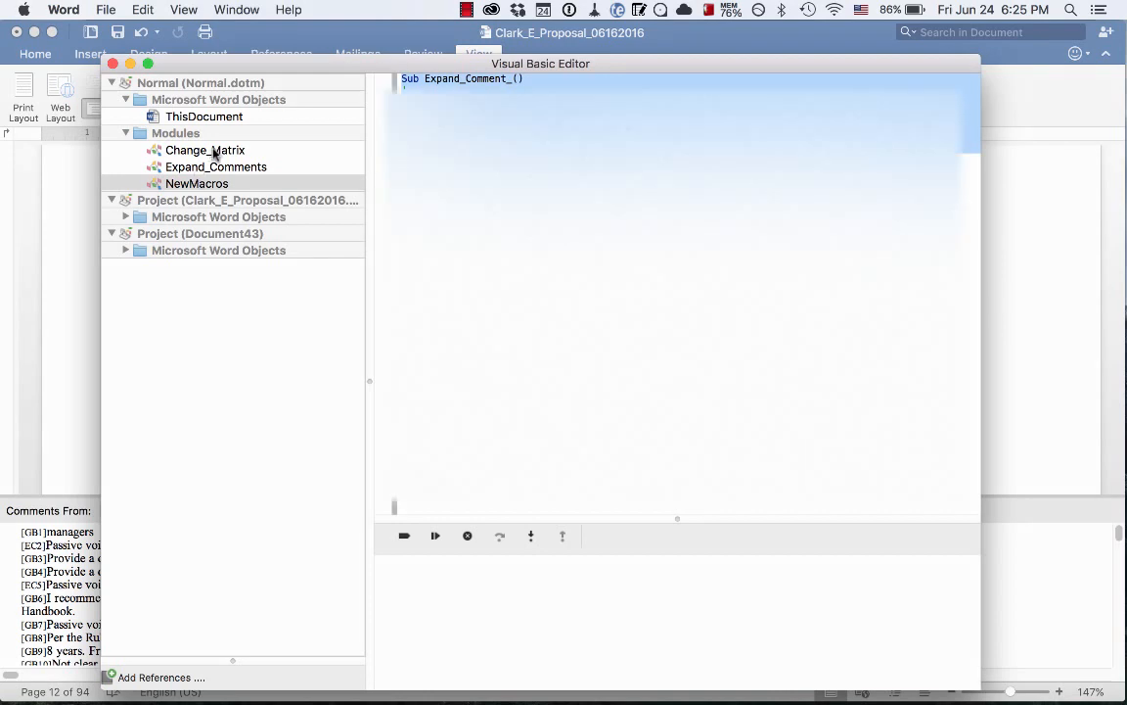
scroll(675, 294, down, 15)
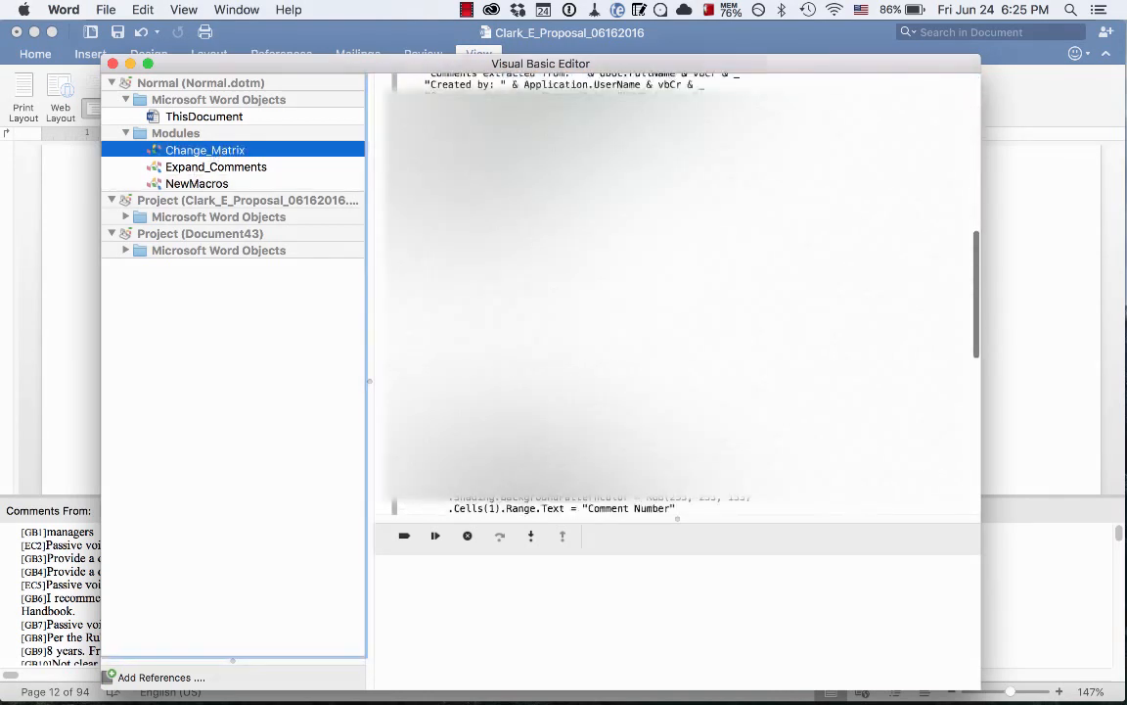
scroll(675, 294, up, 20)
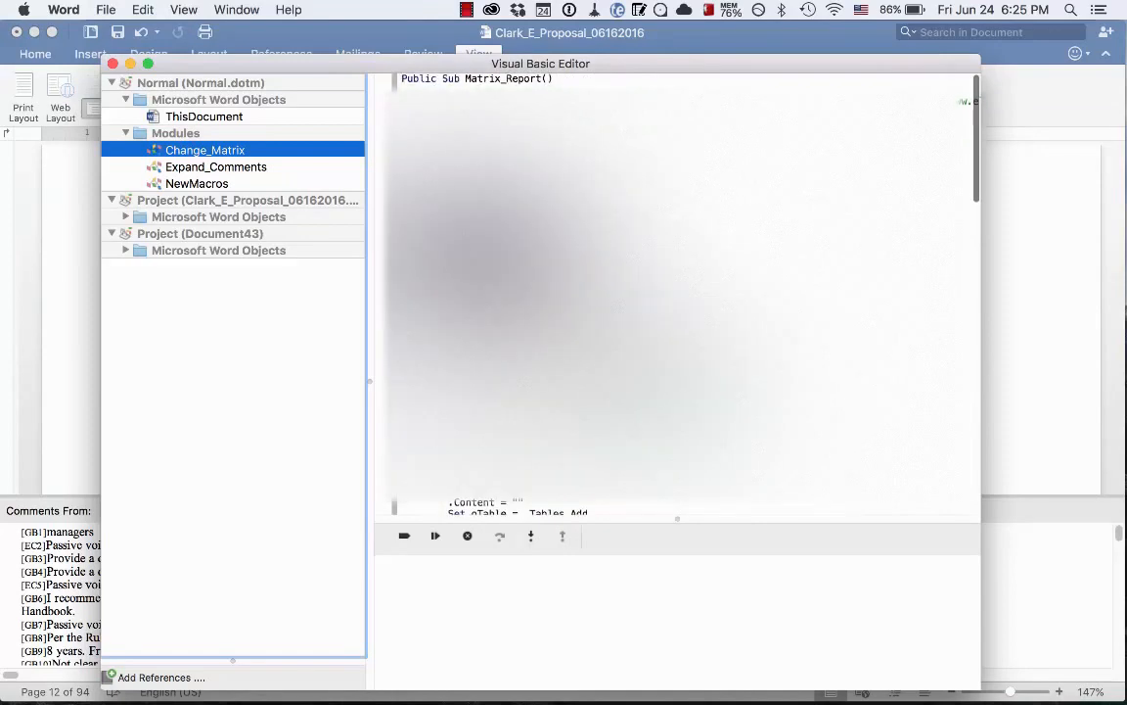
double_click(251, 168)
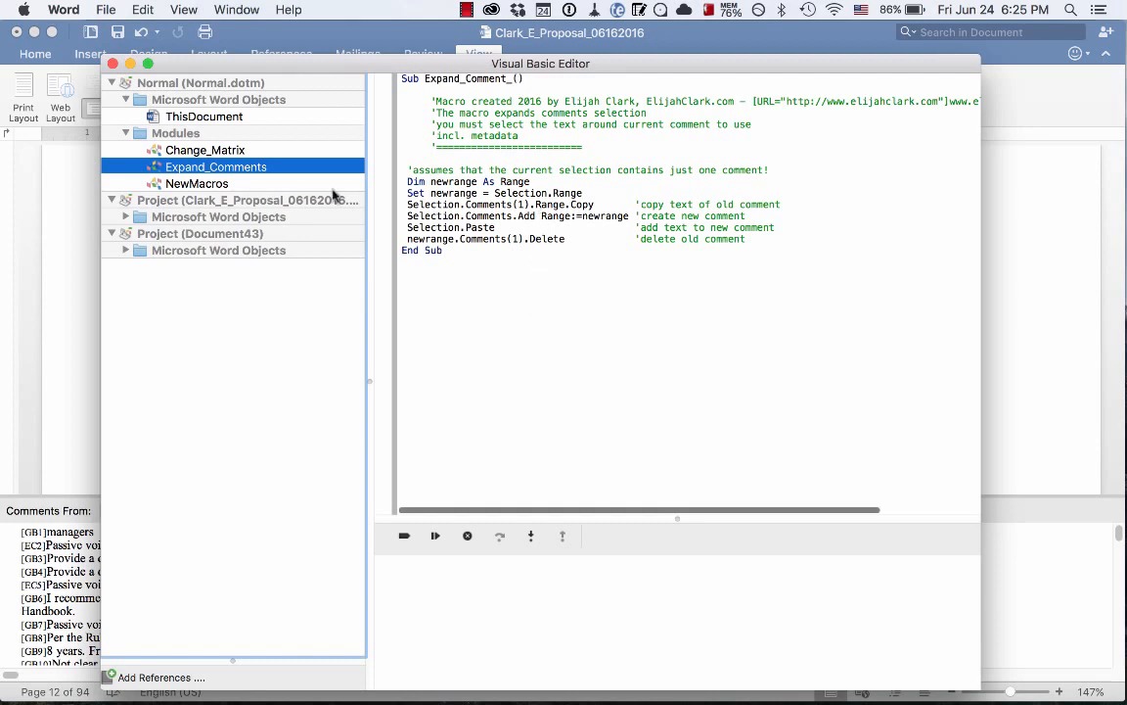
Step: Remove the NewMacros module from the Normal project and return to the proposal document
right_click(207, 189)
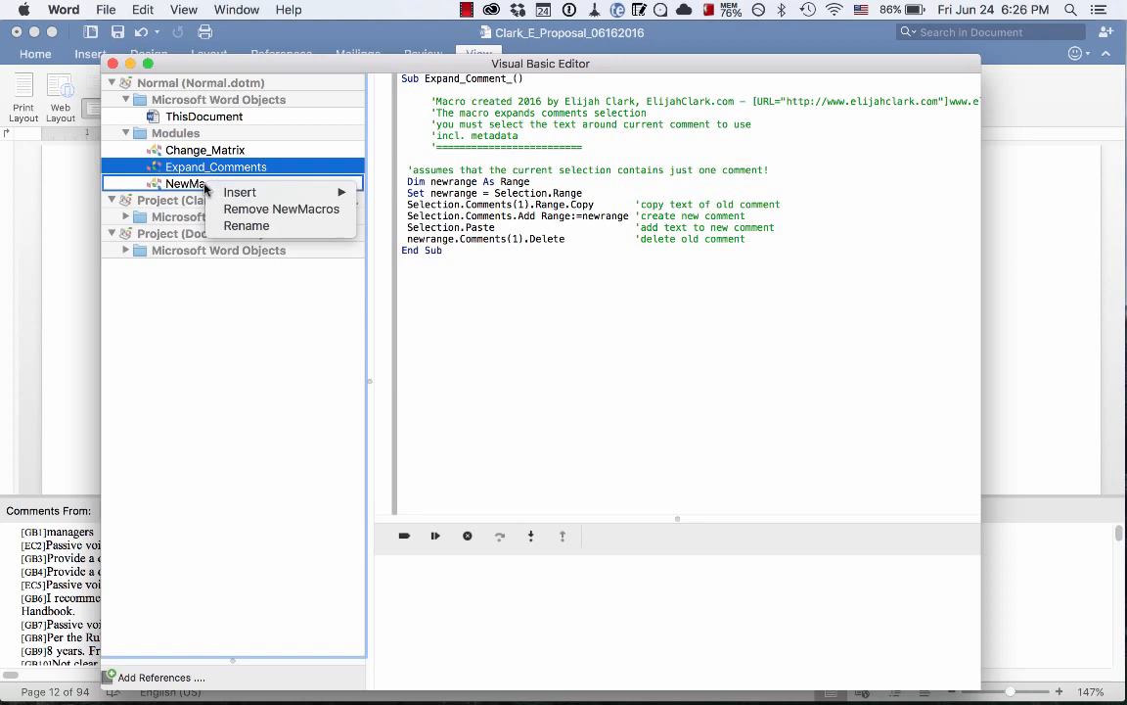
click(281, 210)
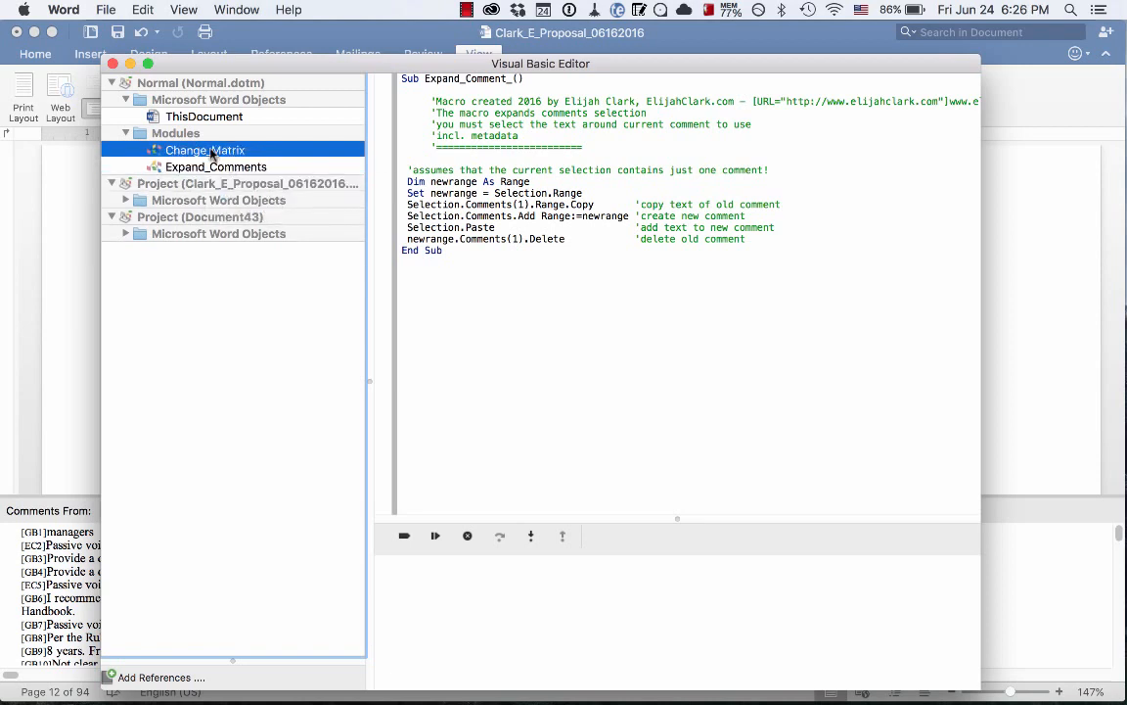
click(126, 134)
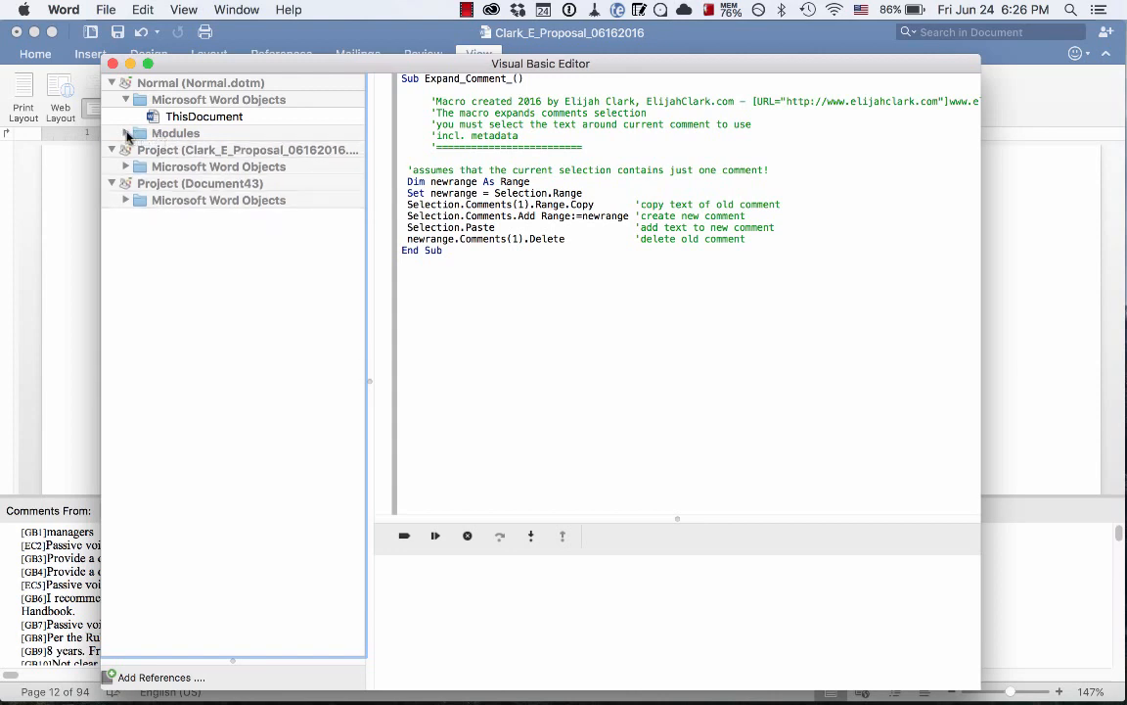
click(126, 134)
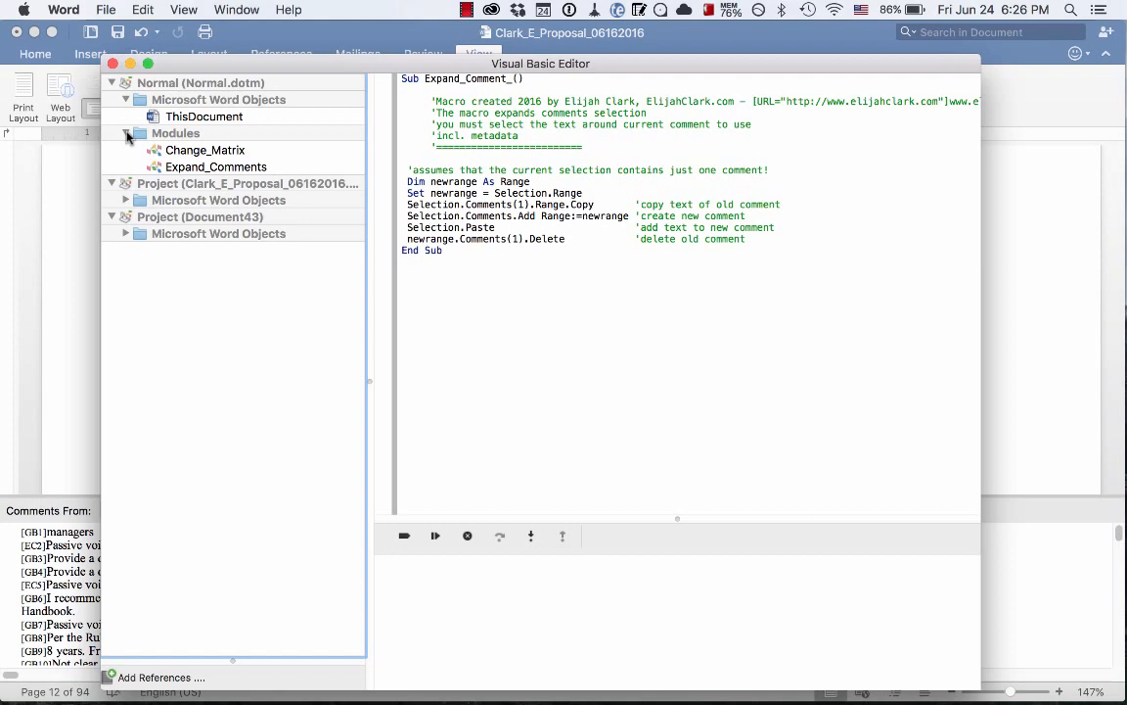
click(1066, 186)
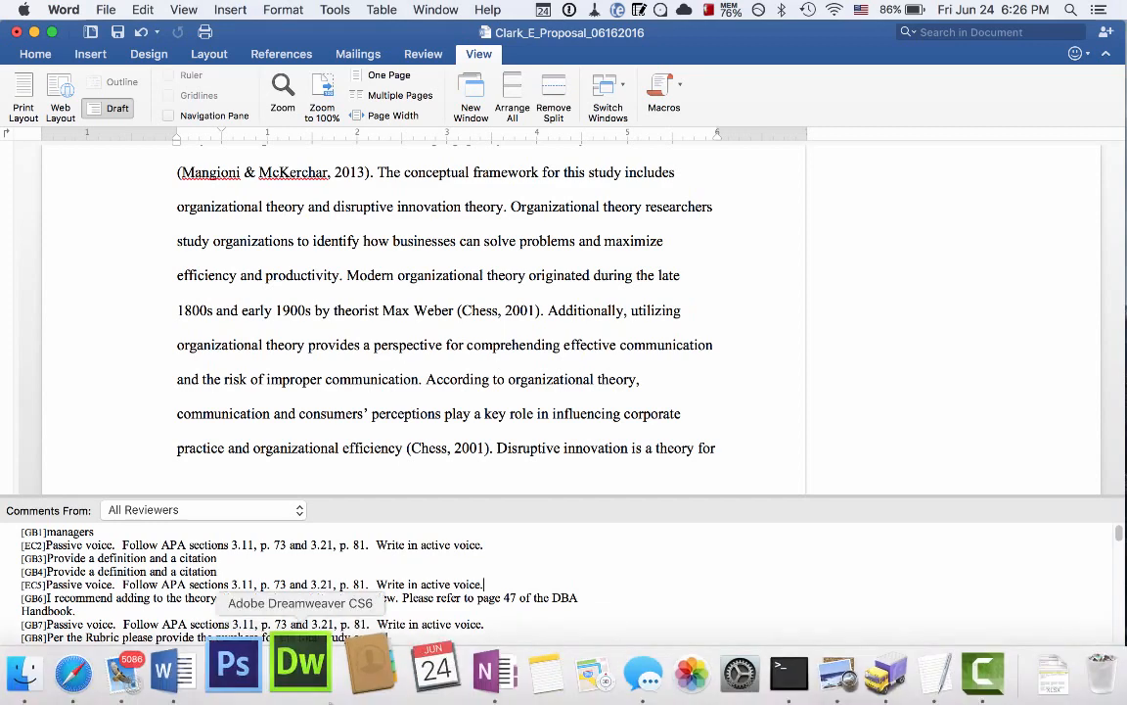